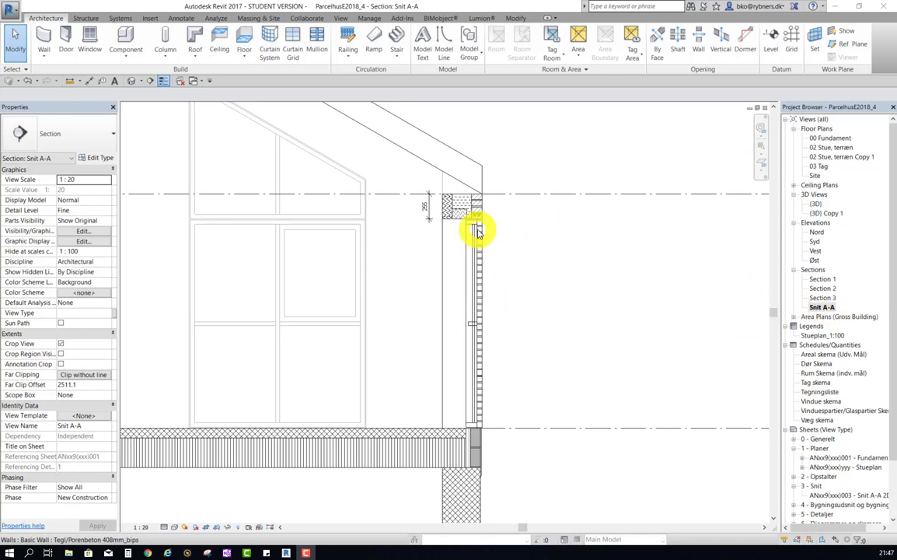
# Zoom in on the outer wall top and window in section Snit A-A
pyautogui.scroll(3, 477, 230)
pyautogui.scroll(-2, 370, 194)
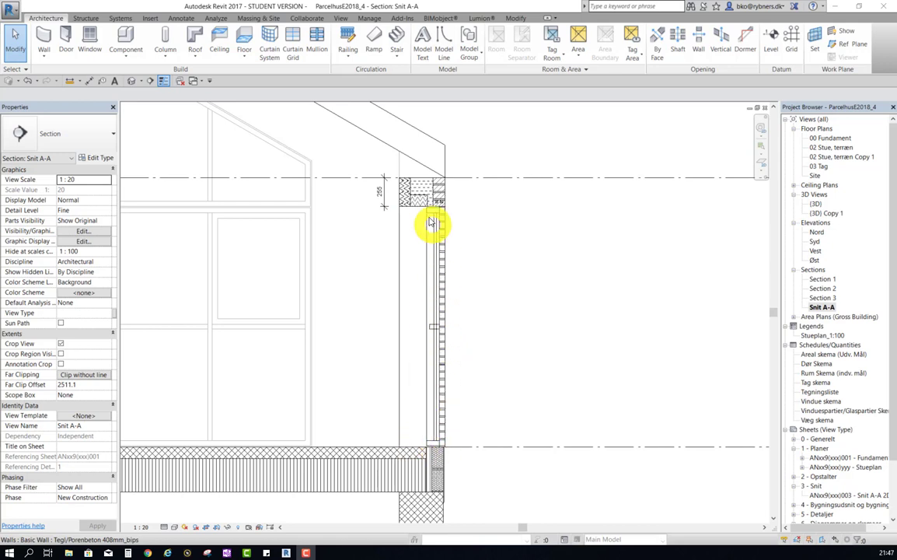
pyautogui.scroll(3, 430, 219)
pyautogui.scroll(2, 429, 206)
pyautogui.scroll(2, 429, 203)
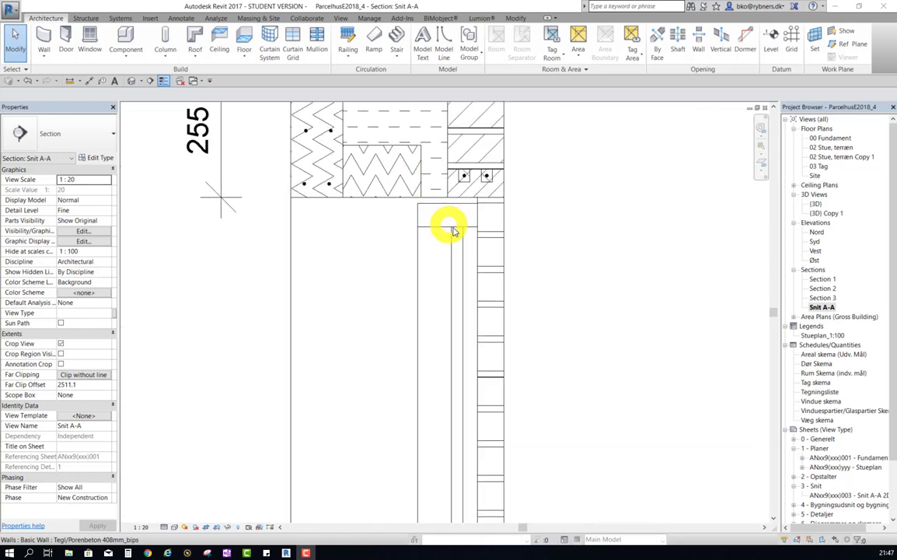
pyautogui.click(462, 238)
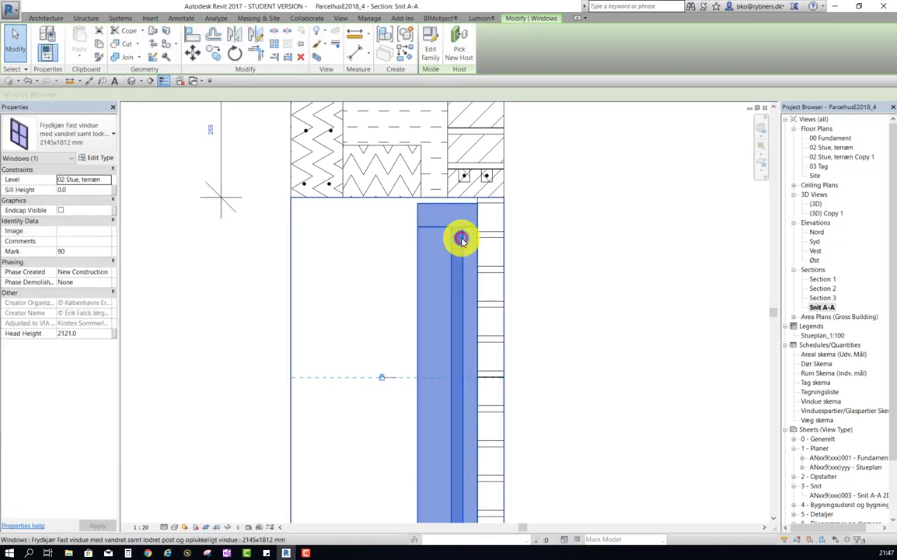
pyautogui.scroll(-1, 462, 238)
pyautogui.scroll(-1, 456, 220)
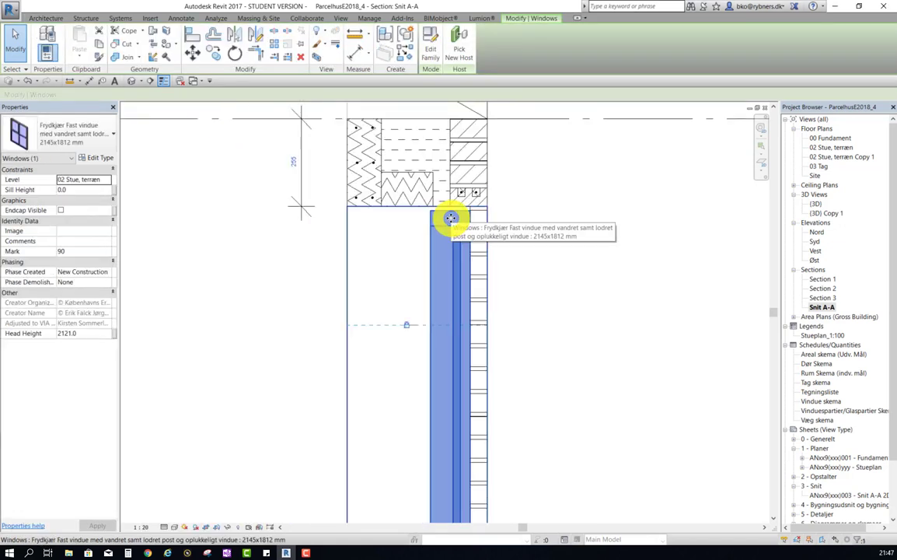
pyautogui.scroll(-1, 456, 216)
pyautogui.scroll(-1, 407, 209)
pyautogui.scroll(-1, 403, 186)
pyautogui.scroll(-1, 404, 185)
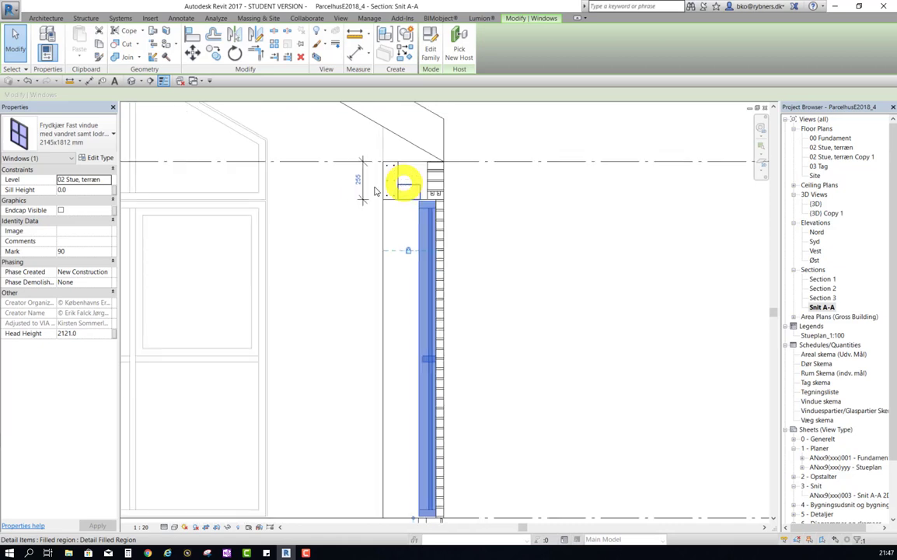
pyautogui.click(60, 190)
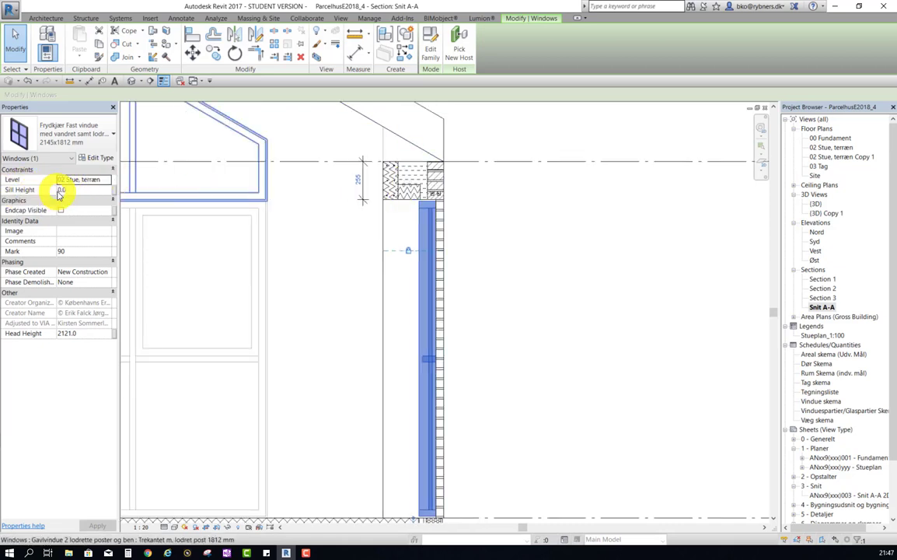
pyautogui.scroll(-2, 406, 179)
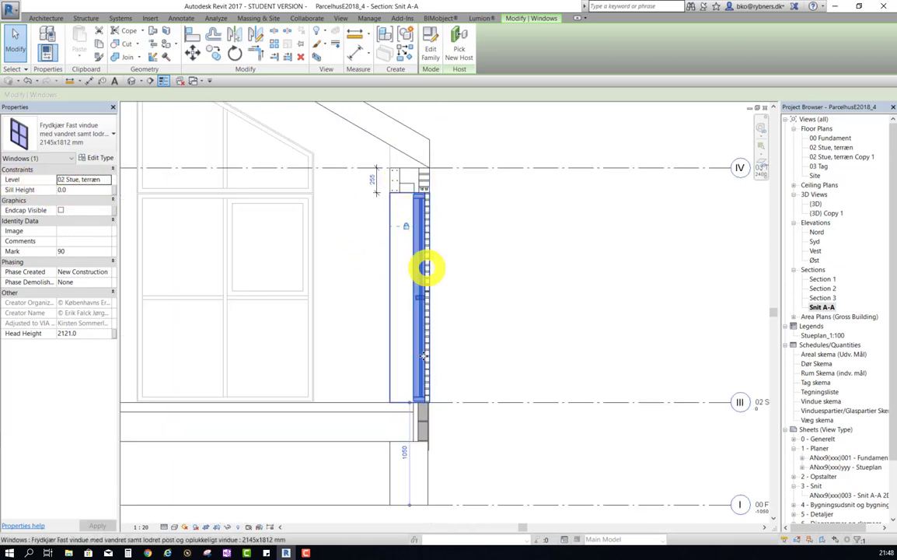
pyautogui.scroll(3, 420, 404)
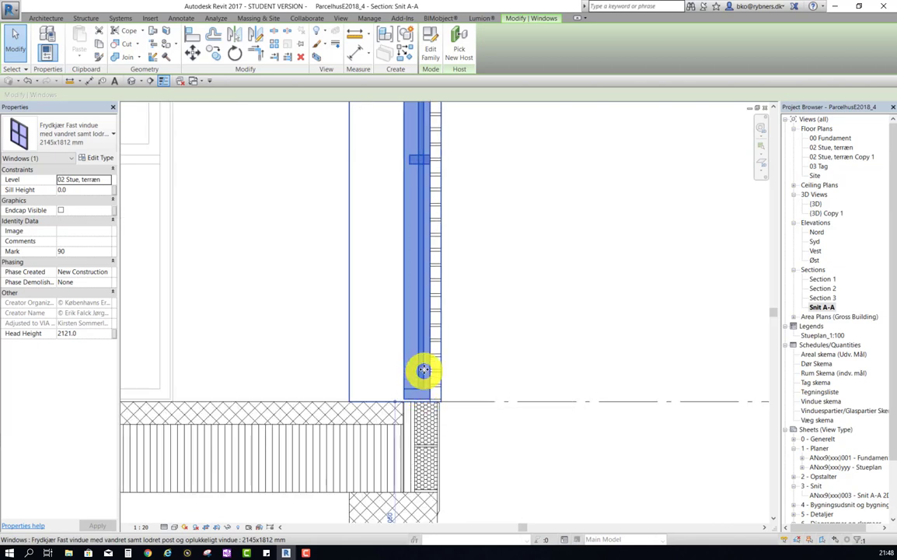
pyautogui.scroll(-1, 398, 392)
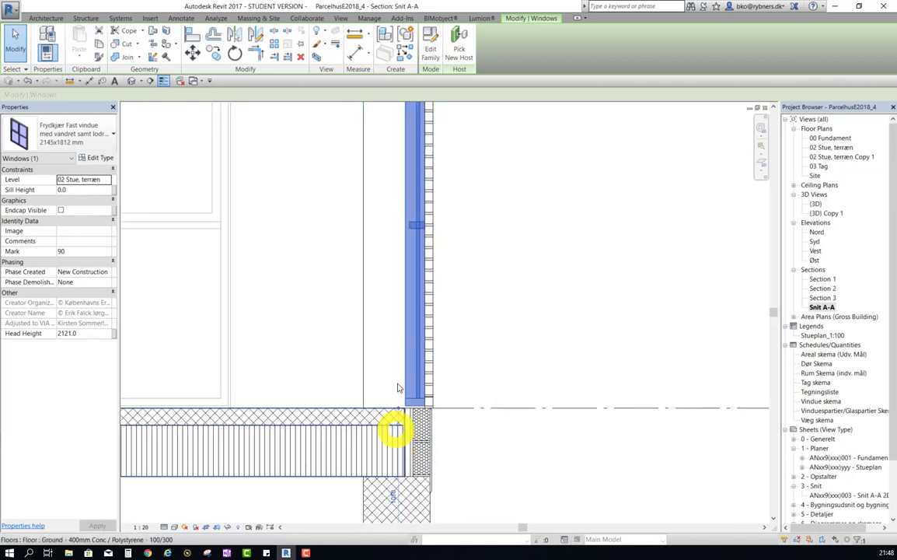
pyautogui.scroll(-1, 429, 444)
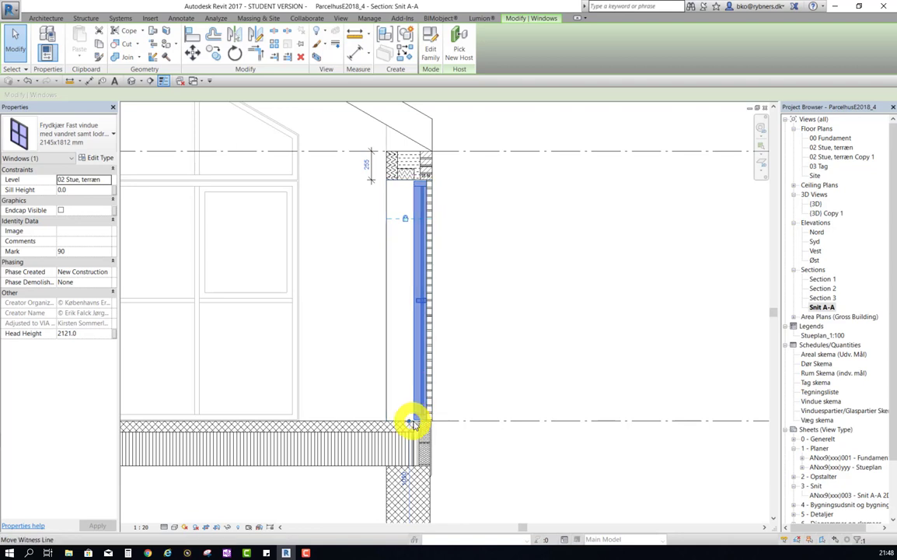
pyautogui.click(480, 403)
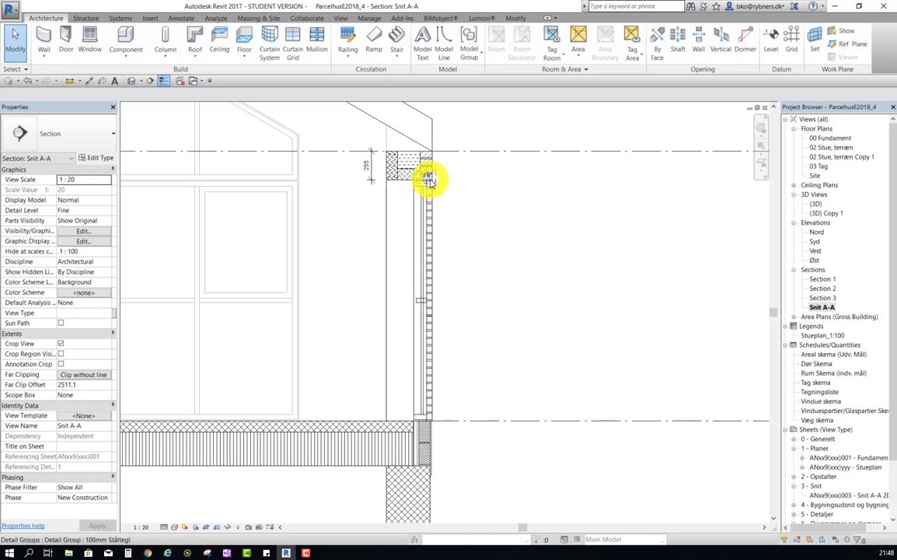
# Inspect the 50 mm Brick_Background repeating detail, then reselect the facade window
pyautogui.scroll(2, 427, 190)
pyautogui.scroll(2, 429, 184)
pyautogui.scroll(1, 429, 184)
pyautogui.scroll(-1, 490, 260)
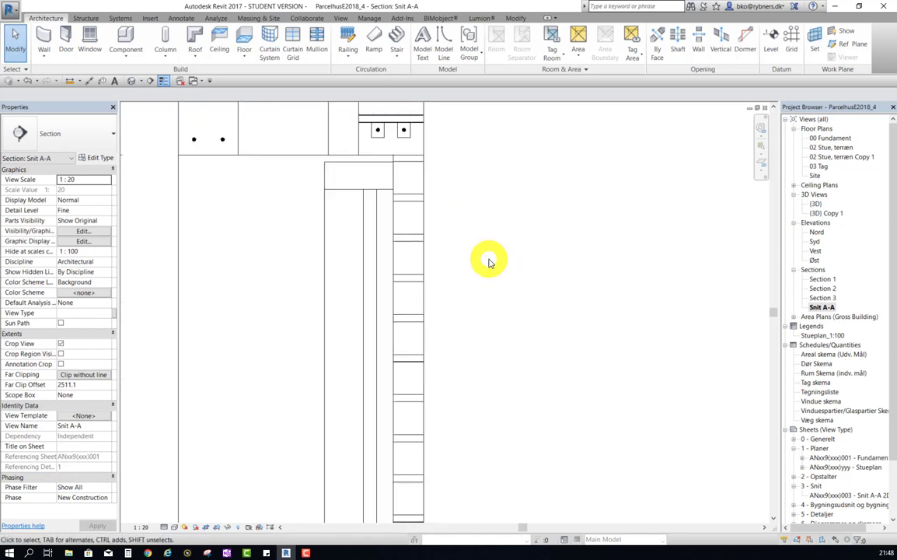
pyautogui.scroll(1, 491, 261)
pyautogui.scroll(1, 440, 249)
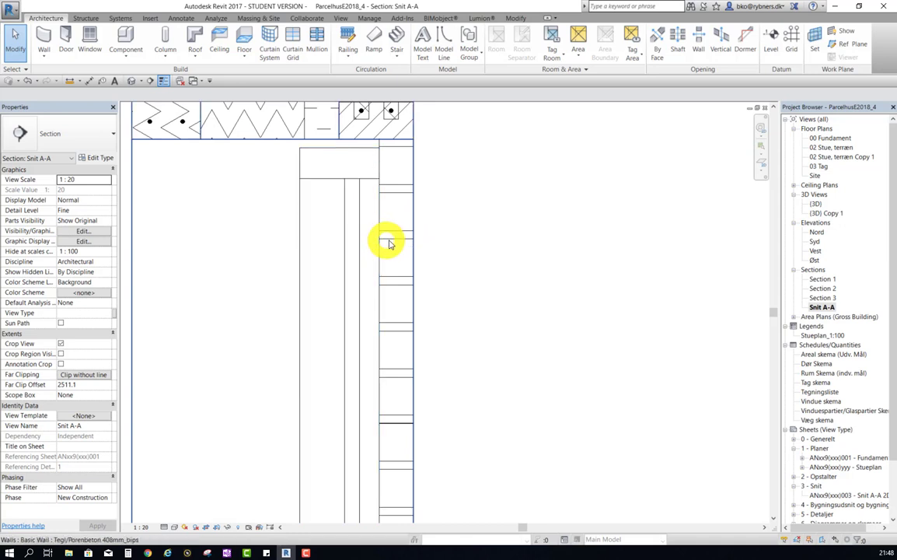
pyautogui.click(410, 278)
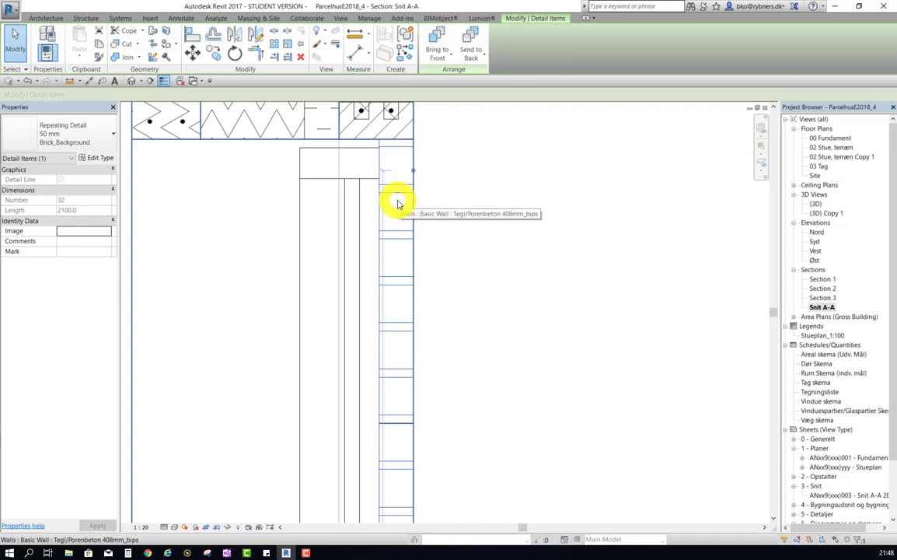
pyautogui.click(452, 208)
pyautogui.click(358, 182)
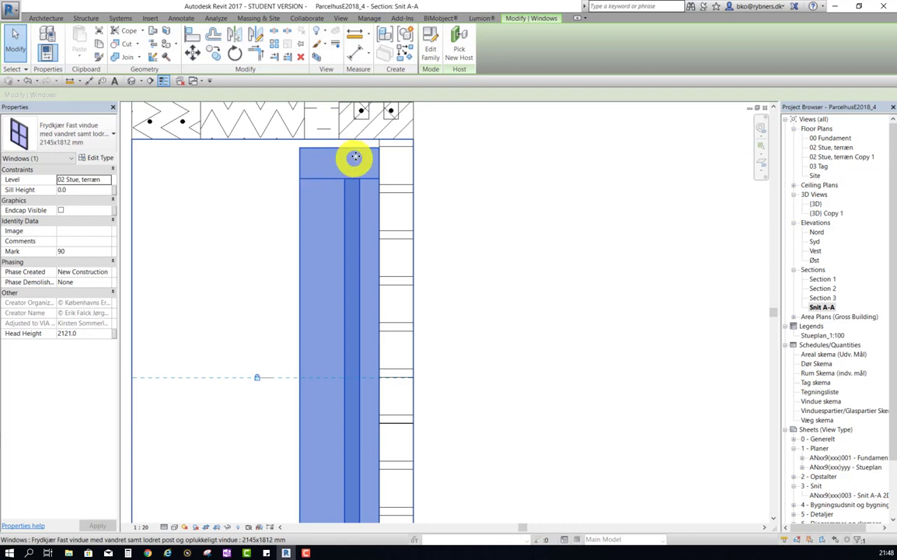
# Zoom to the window head and open the 2145x1812 mm window's type properties
pyautogui.scroll(-2, 354, 155)
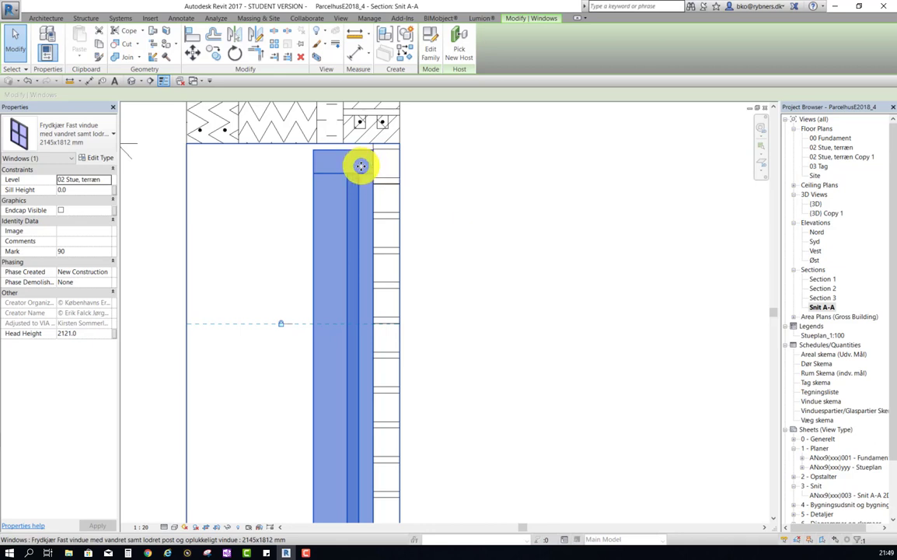
pyautogui.scroll(1, 317, 136)
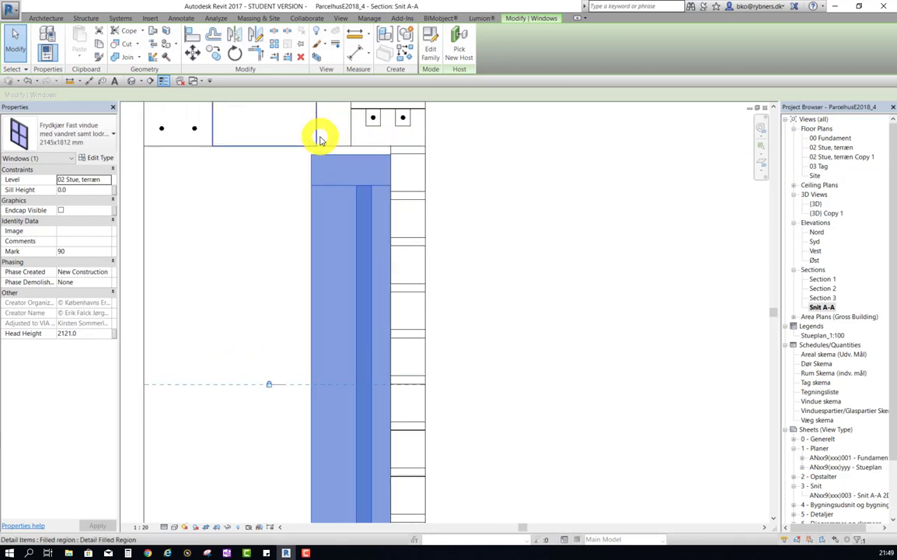
pyautogui.scroll(1, 319, 136)
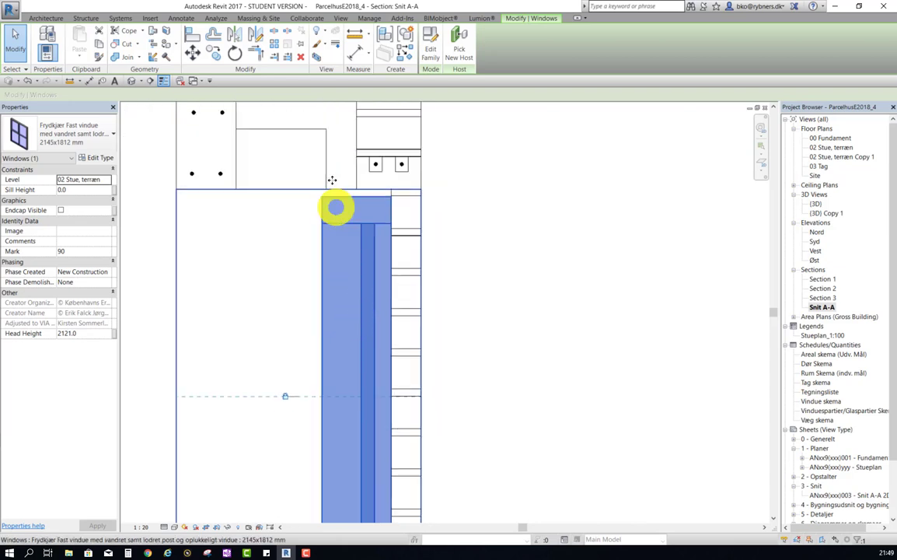
pyautogui.scroll(1, 337, 170)
pyautogui.scroll(1, 330, 184)
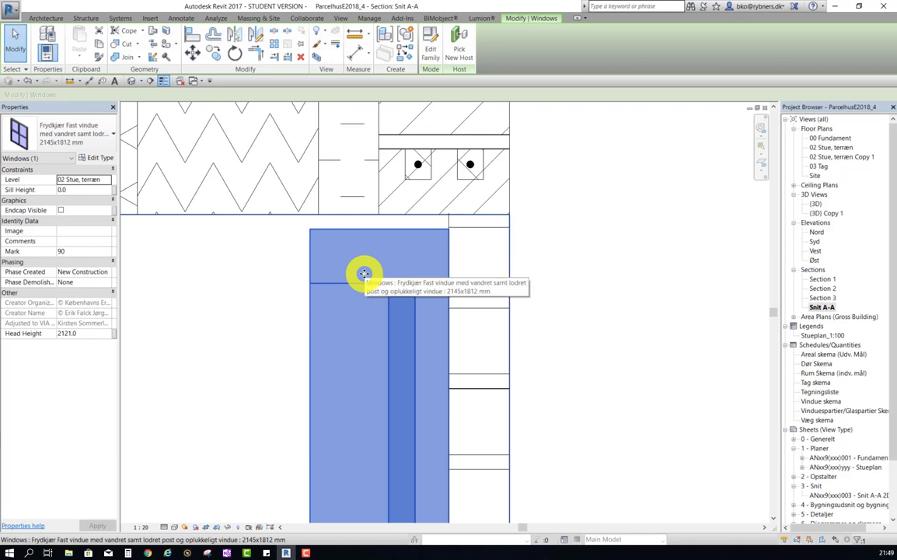
pyautogui.click(356, 265)
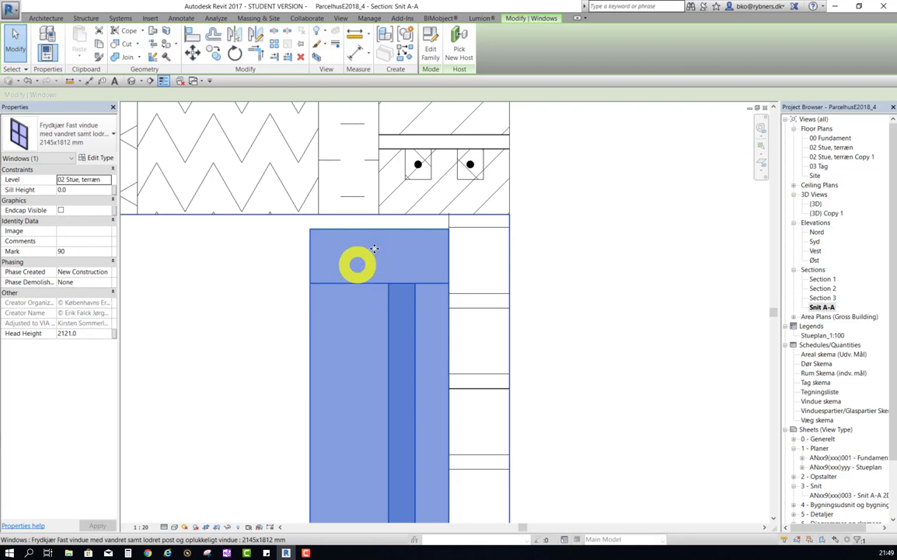
pyautogui.click(377, 243)
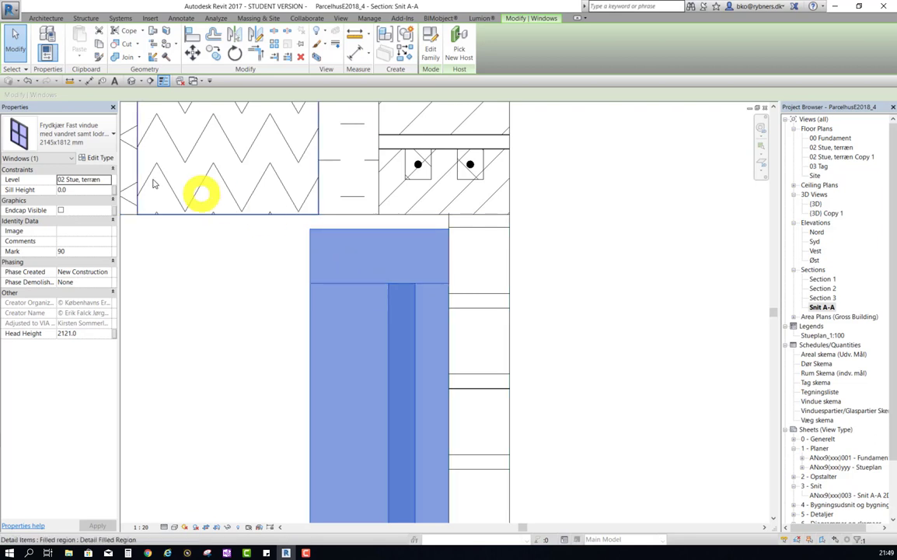
pyautogui.click(92, 159)
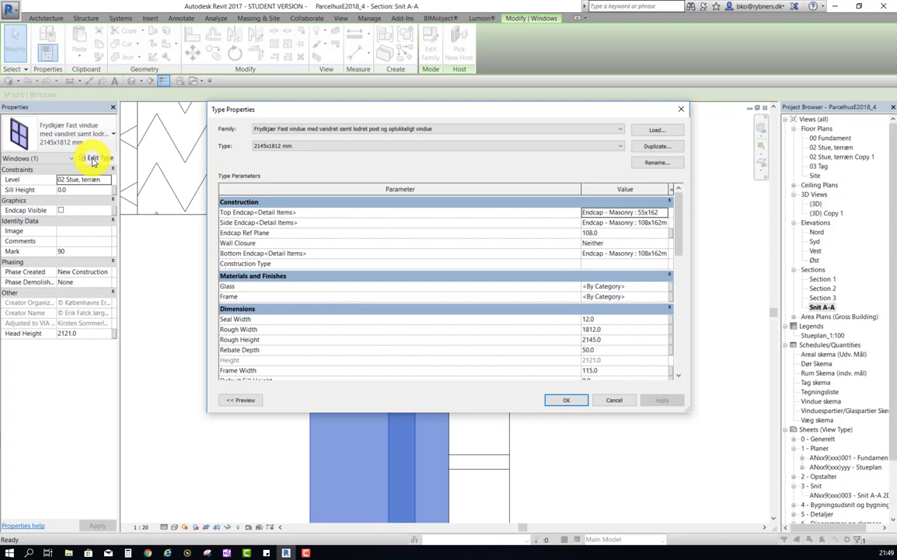
# Change the window type's Rebate Depth from 50.0 to 65 and apply it
pyautogui.click(662, 152)
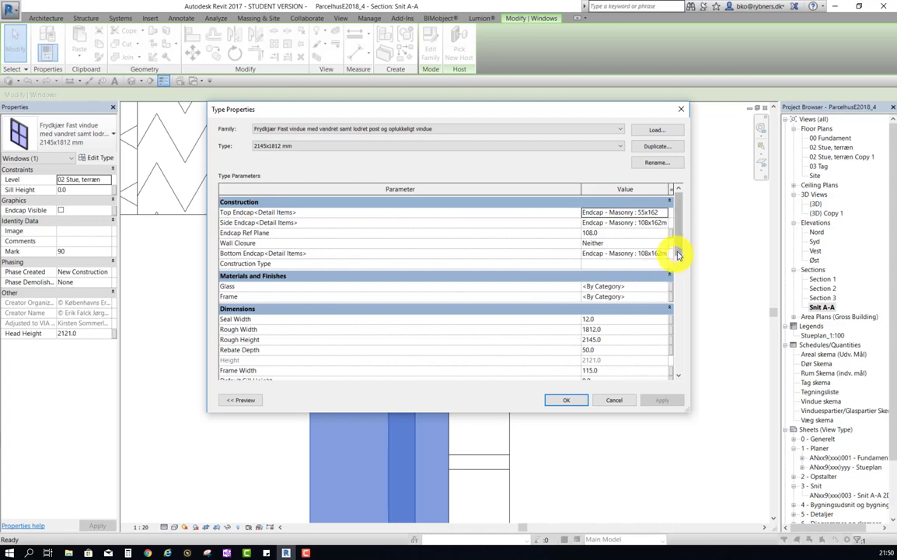
pyautogui.moveTo(679, 246); pyautogui.dragTo(679, 262)
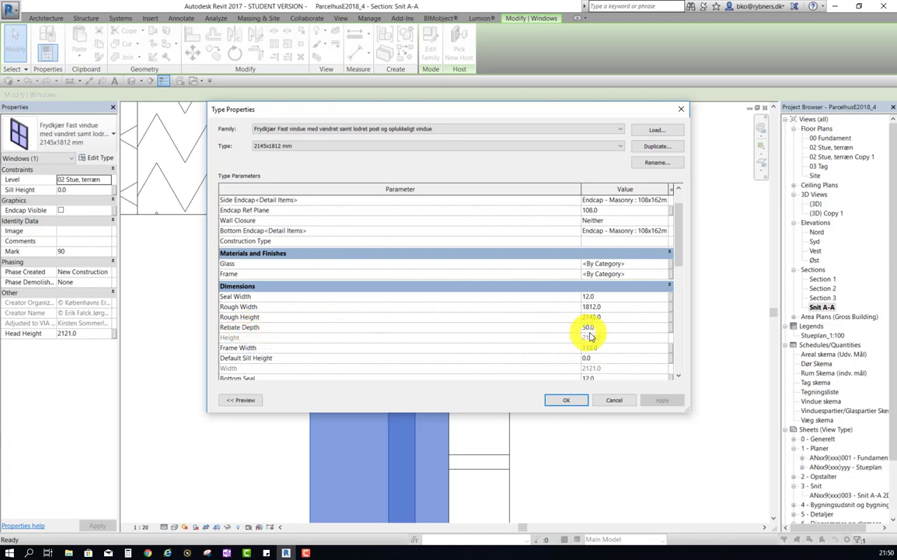
pyautogui.click(621, 326)
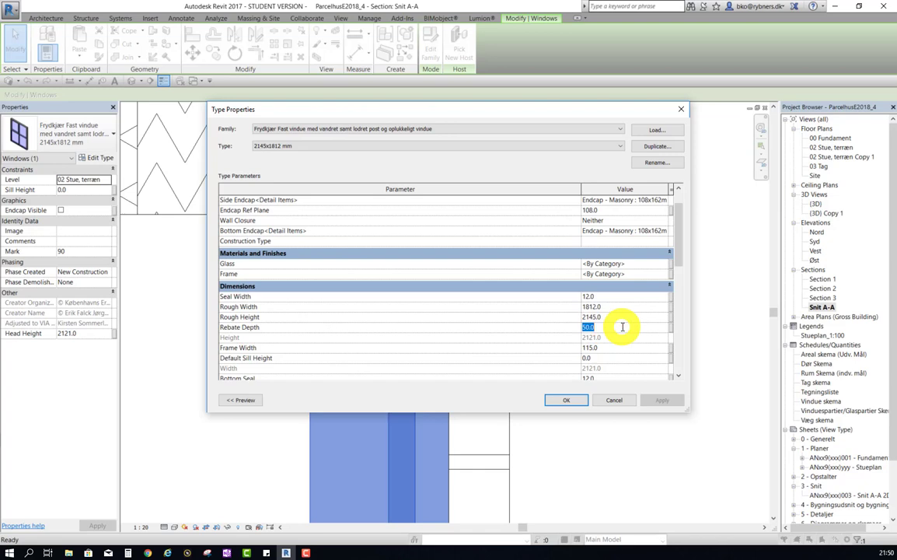
pyautogui.write('65')
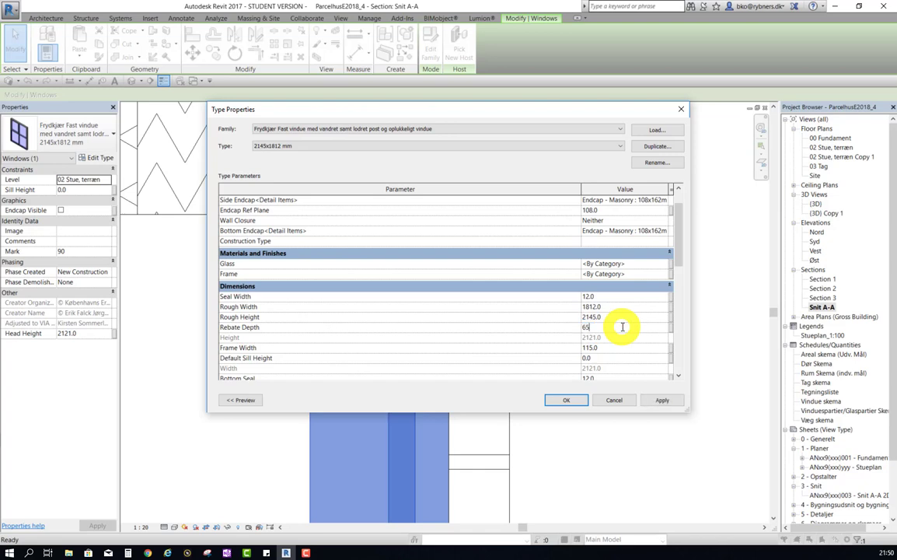
pyautogui.click(655, 401)
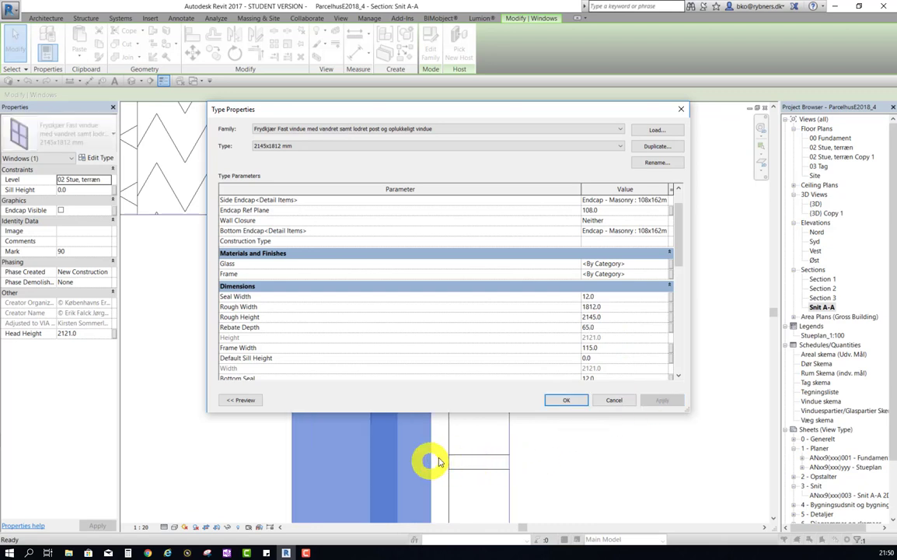
pyautogui.click(570, 399)
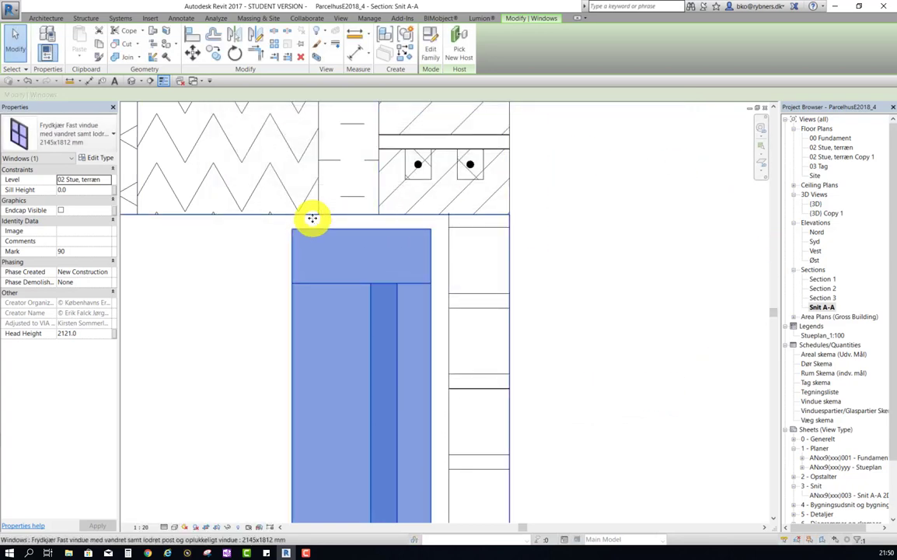
pyautogui.scroll(1, 311, 215)
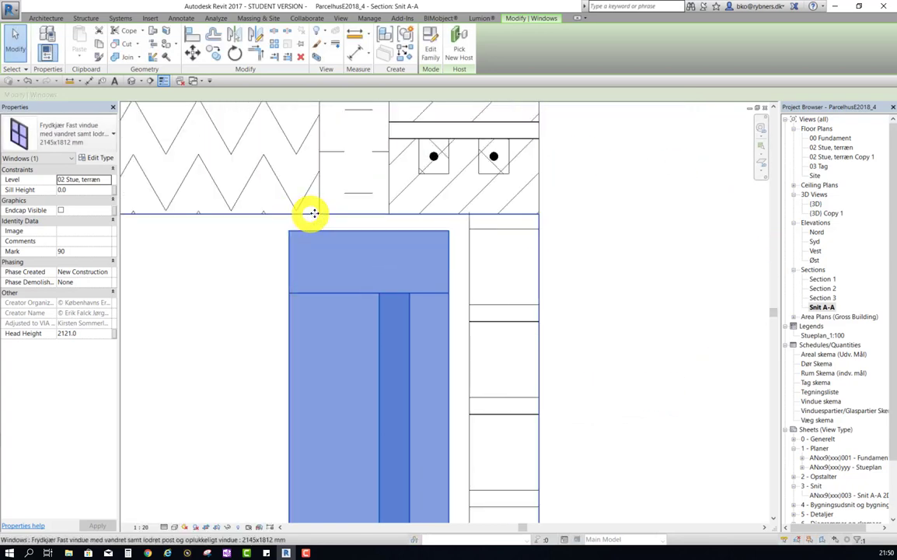
pyautogui.click(355, 52)
pyautogui.click(291, 240)
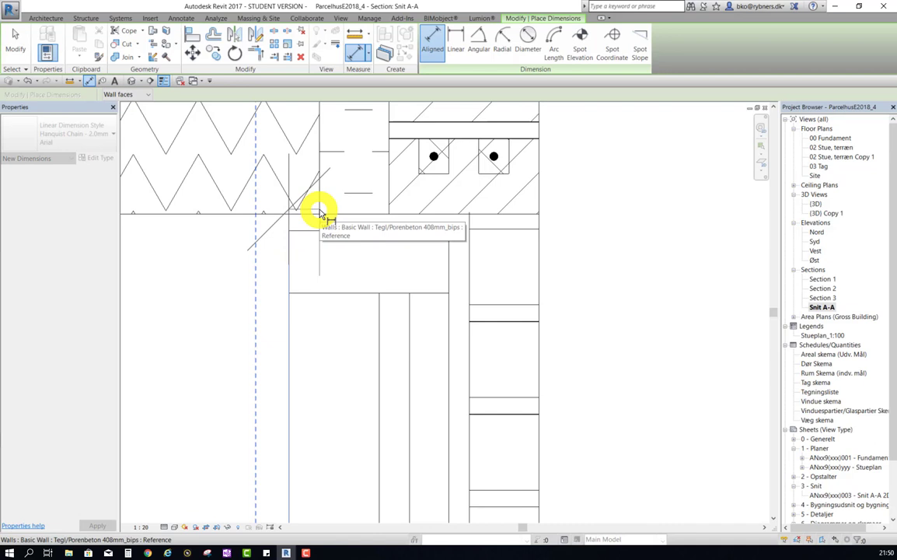
pyautogui.press('Escape')
pyautogui.press('Escape')
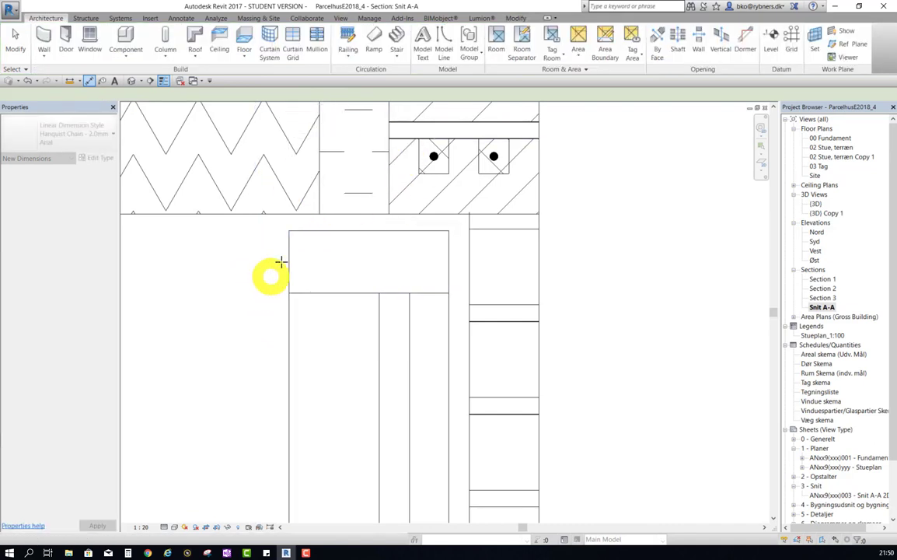
pyautogui.press('m')
pyautogui.press('e')
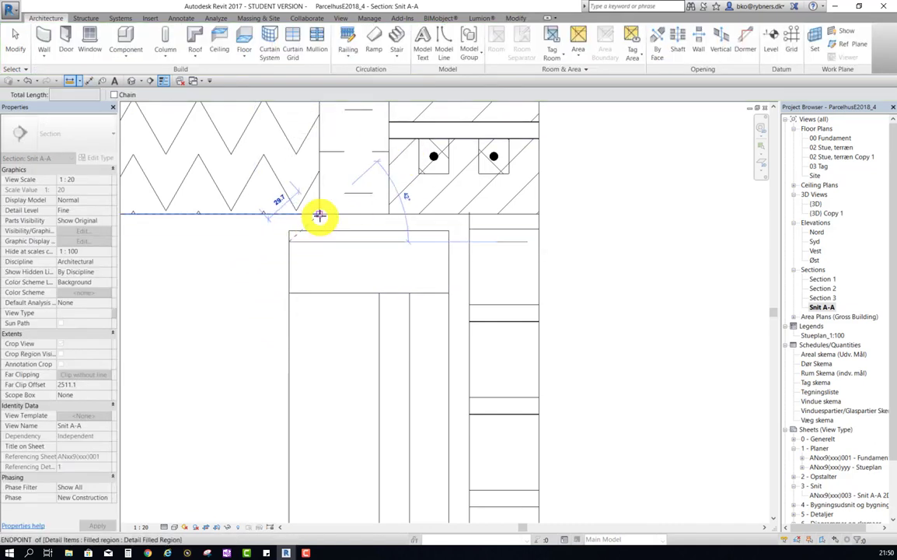
pyautogui.click(319, 214)
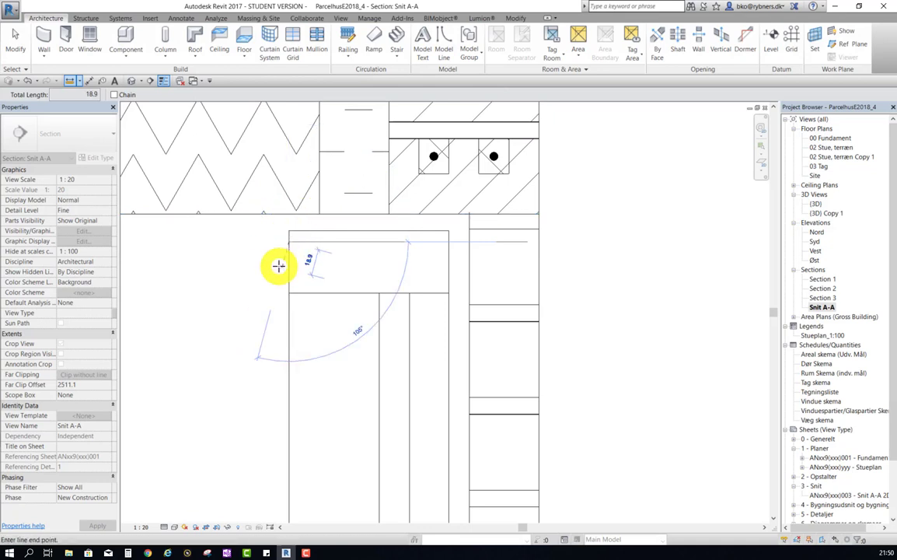
pyautogui.press('Escape')
pyautogui.press('Escape')
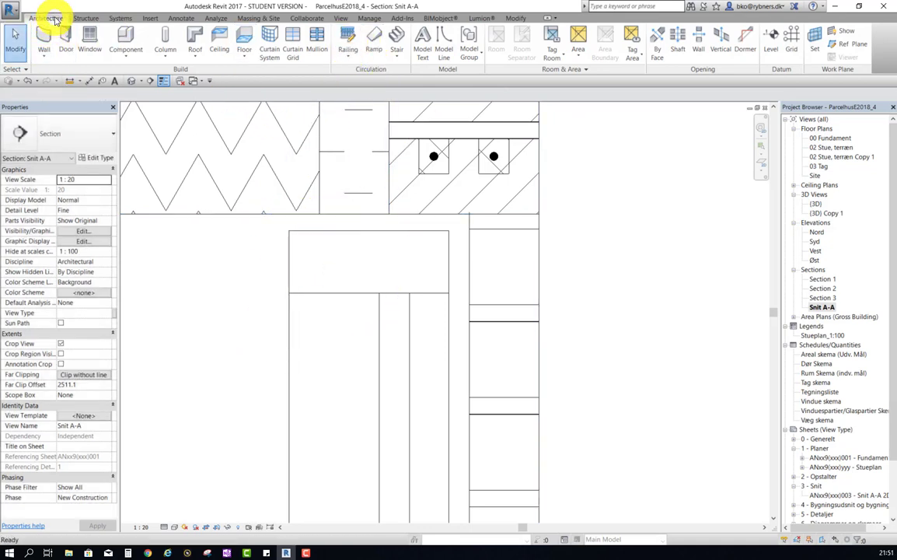
# Measure the 22 mm distance from the wall endpoint to the window head
pyautogui.click(180, 18)
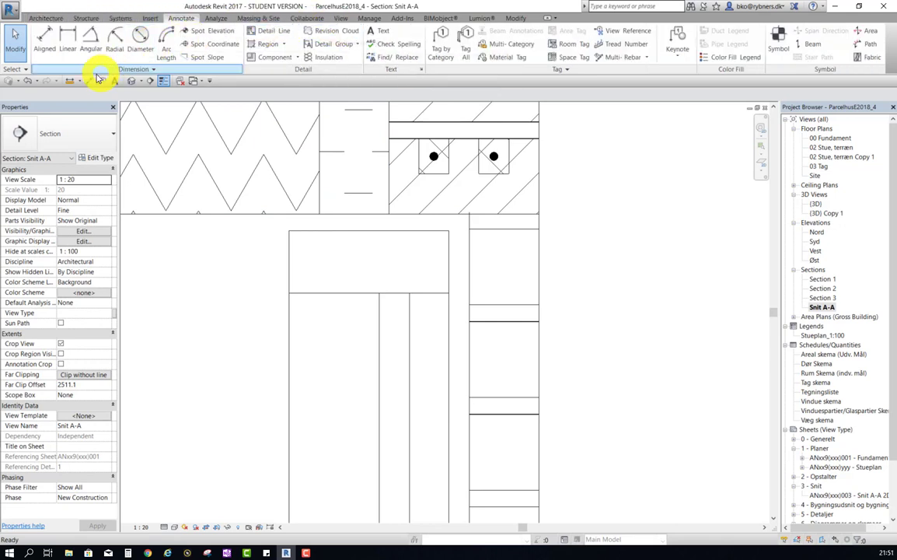
pyautogui.click(69, 83)
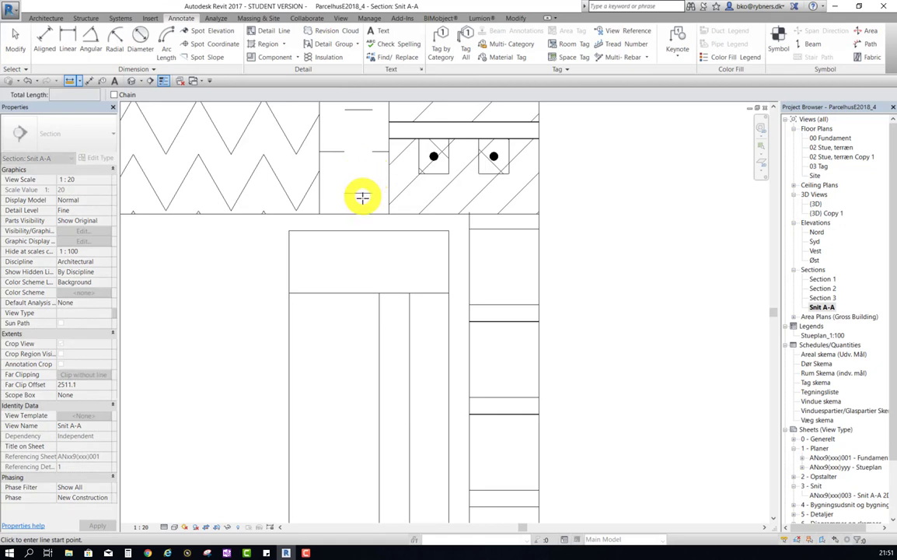
pyautogui.click(319, 213)
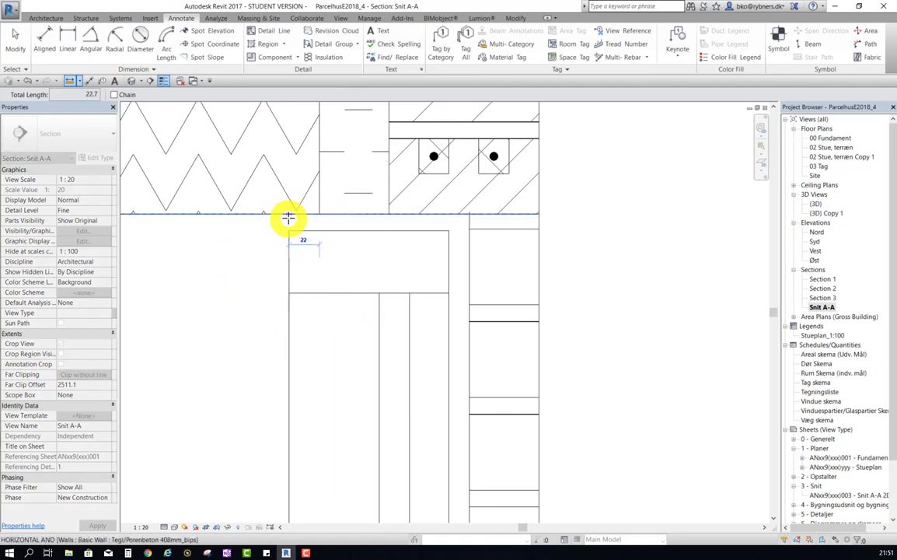
pyautogui.click(287, 216)
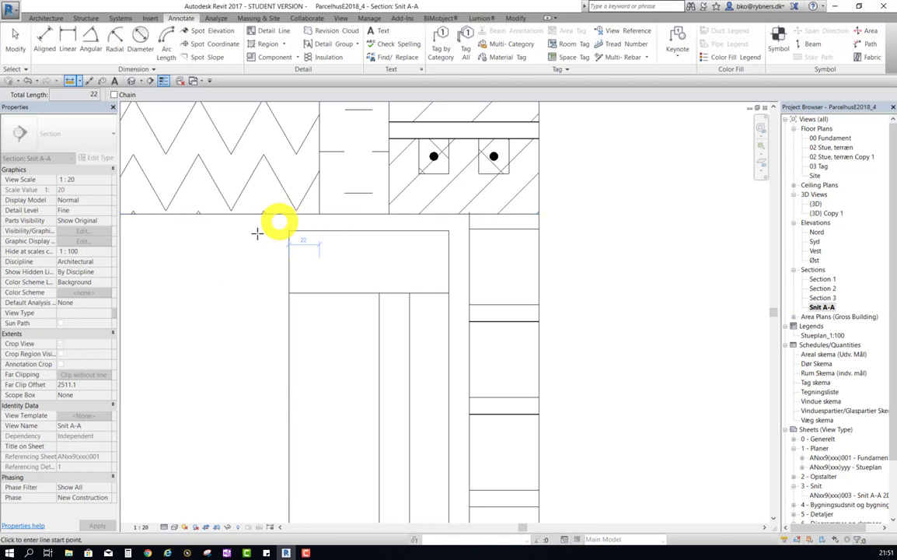
pyautogui.click(309, 246)
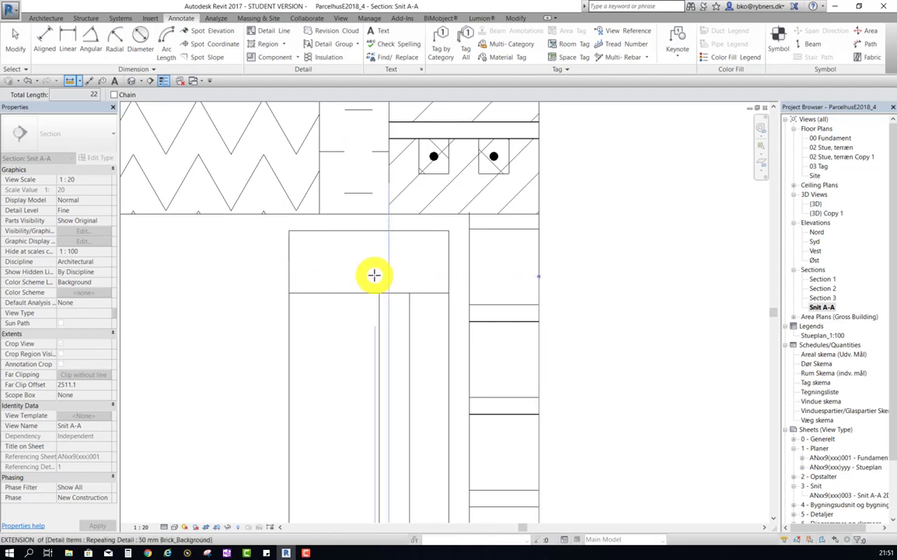
pyautogui.press('Escape')
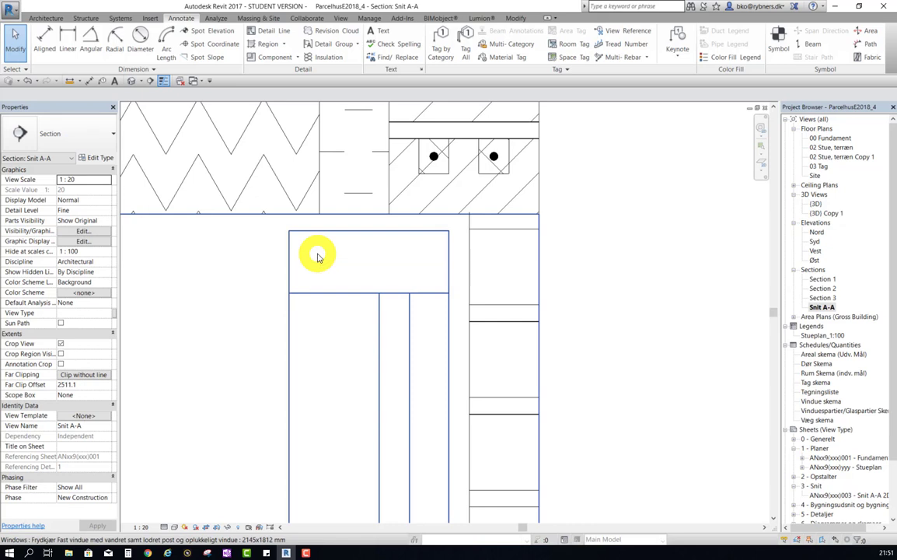
pyautogui.scroll(-2, 318, 233)
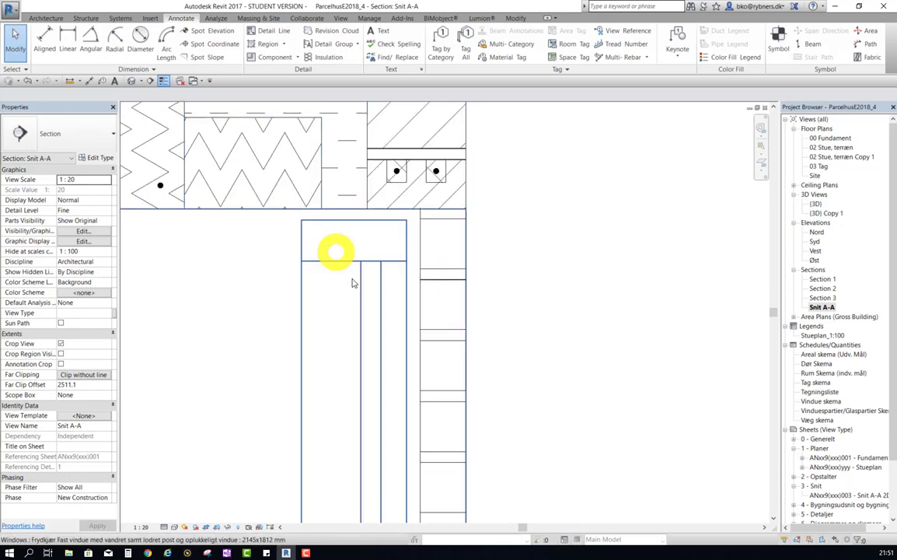
pyautogui.click(420, 252)
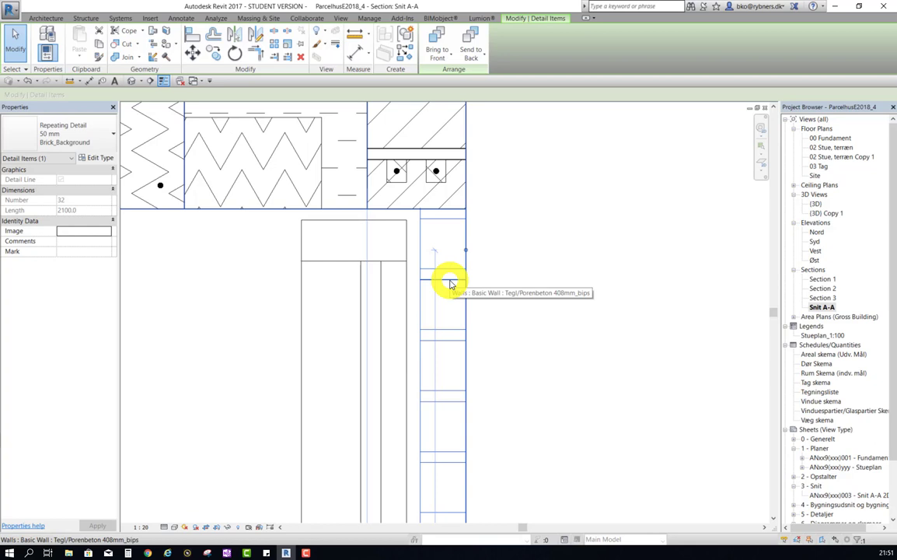
pyautogui.click(475, 300)
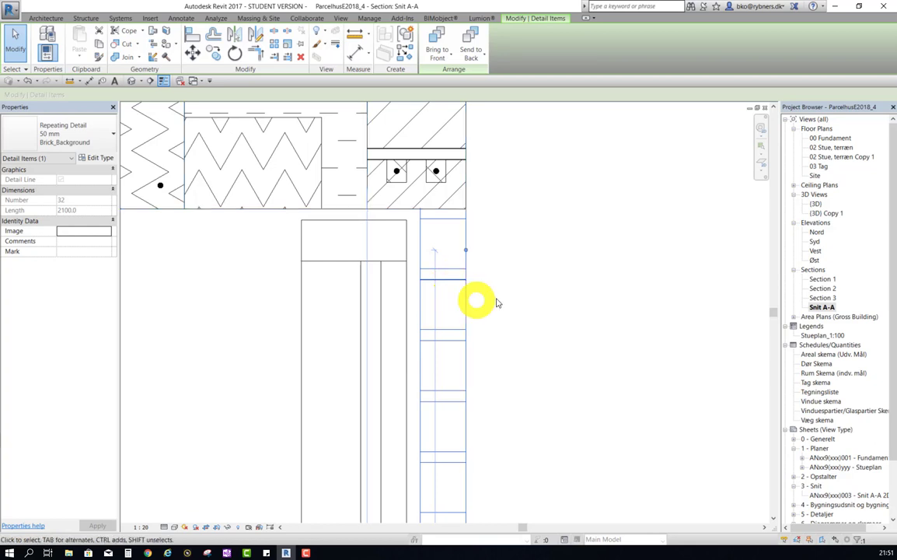
pyautogui.click(519, 311)
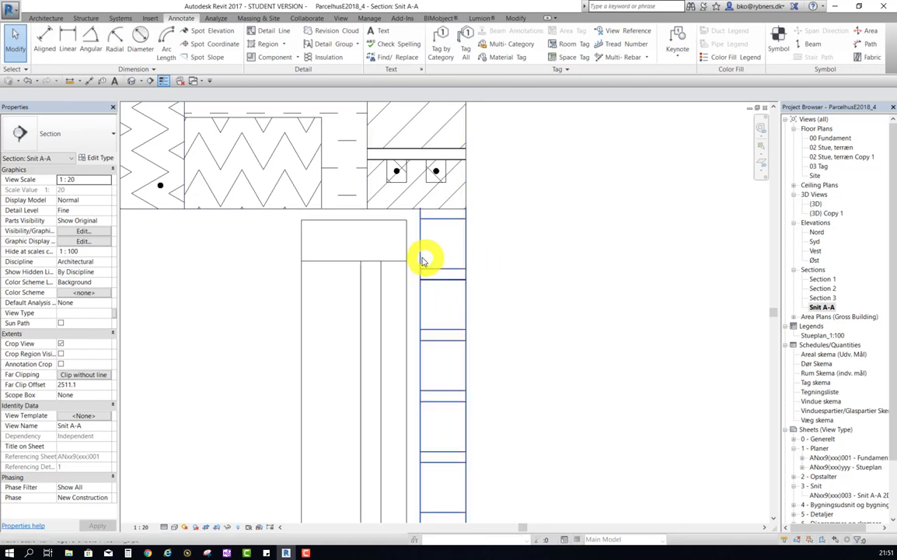
pyautogui.click(375, 232)
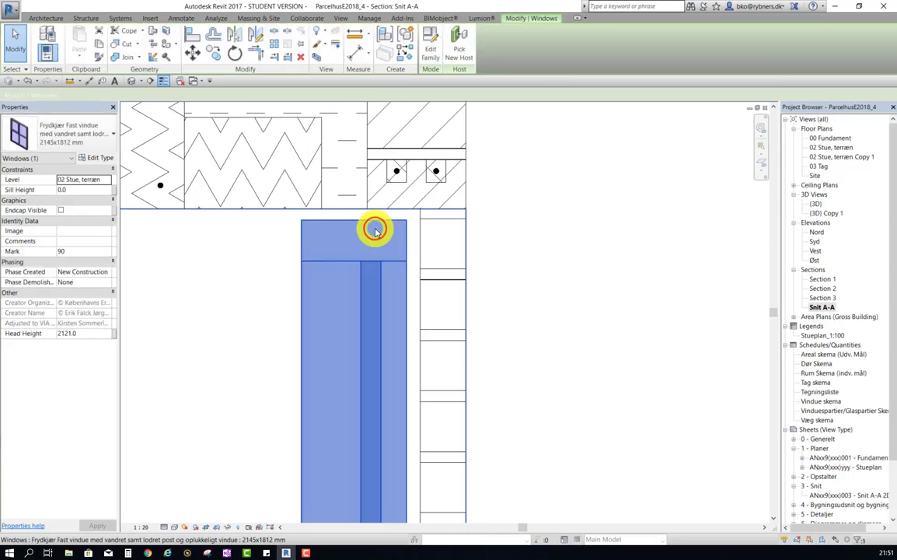
pyautogui.click(93, 158)
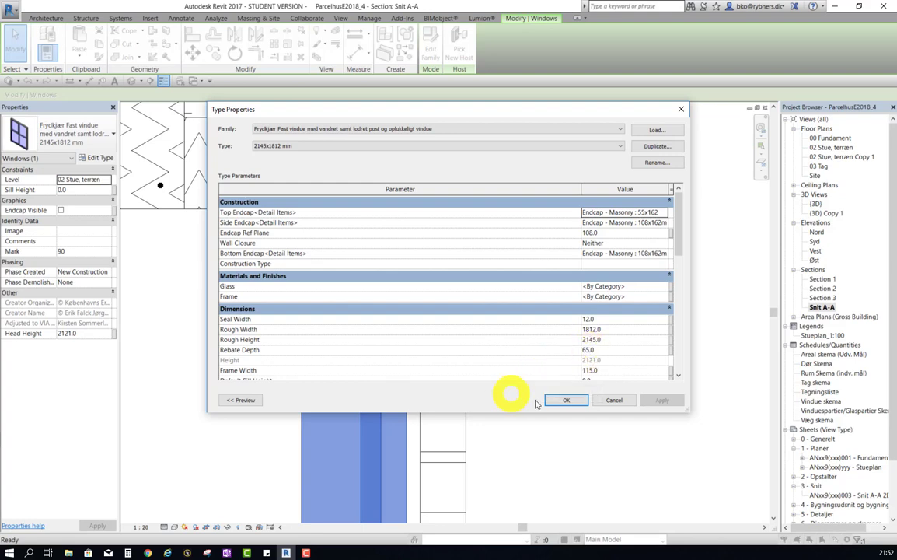
pyautogui.click(558, 400)
pyautogui.click(509, 359)
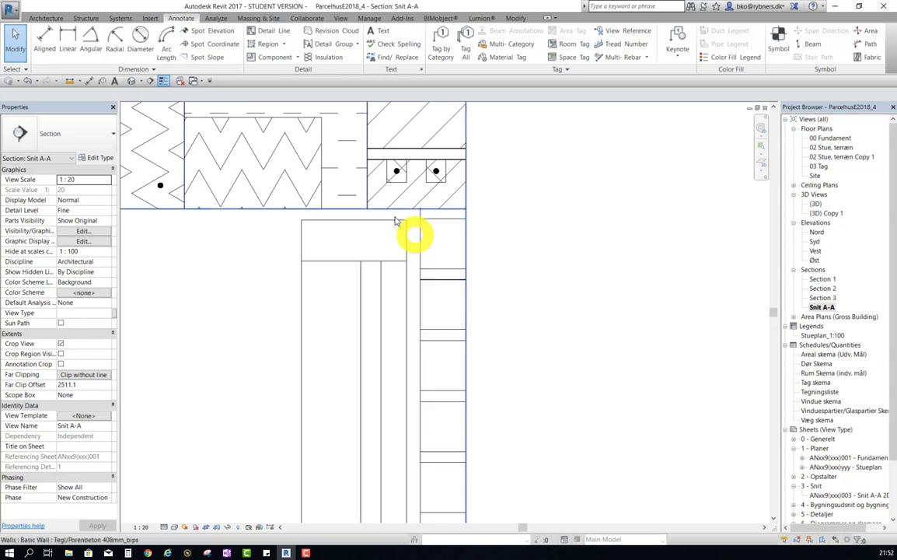
# Start a detail component of type Brick (DK size) Background 50 mm and open its type properties
pyautogui.click(279, 58)
pyautogui.click(282, 75)
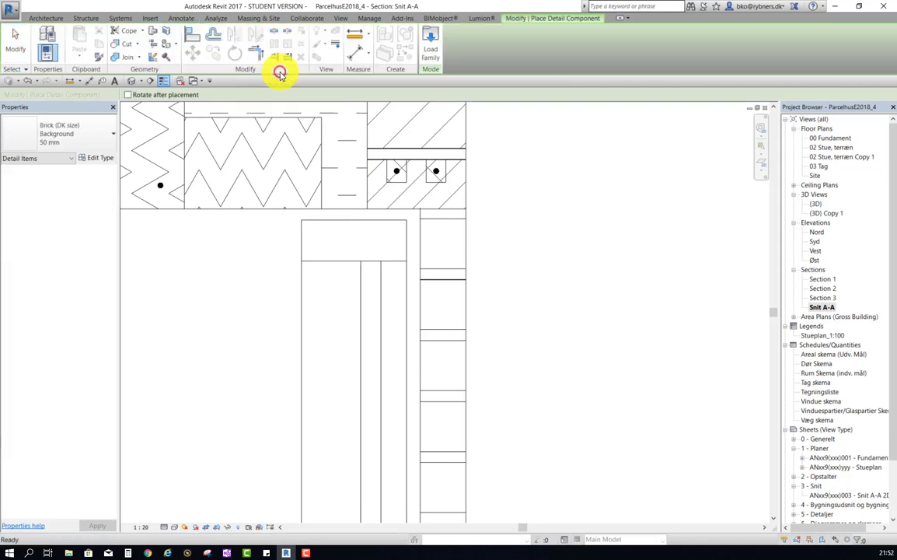
pyautogui.click(112, 133)
pyautogui.scroll(3, 29, 303)
pyautogui.scroll(3, 23, 301)
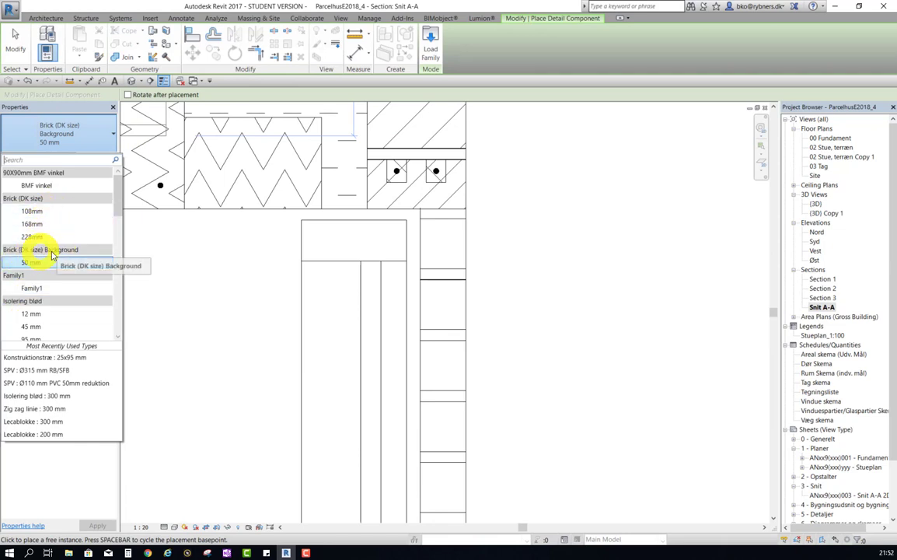
pyautogui.click(35, 262)
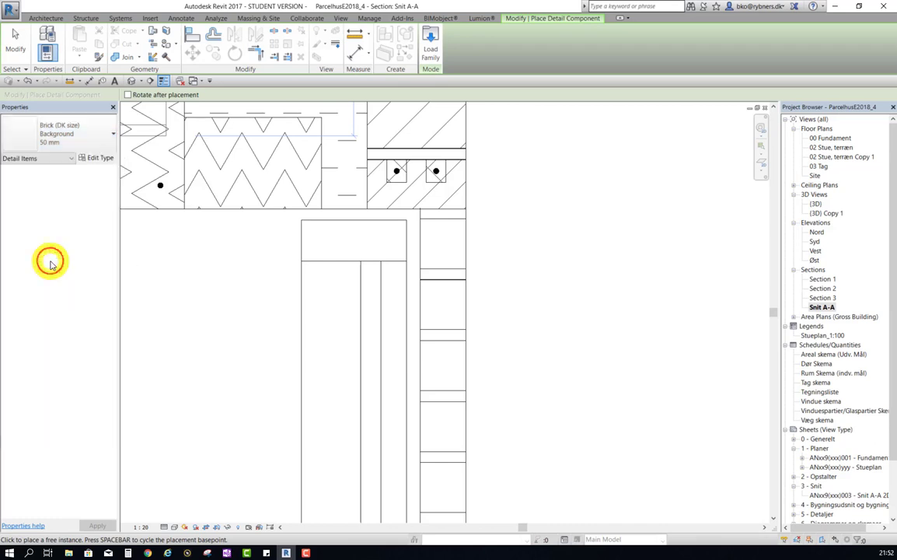
pyautogui.click(98, 158)
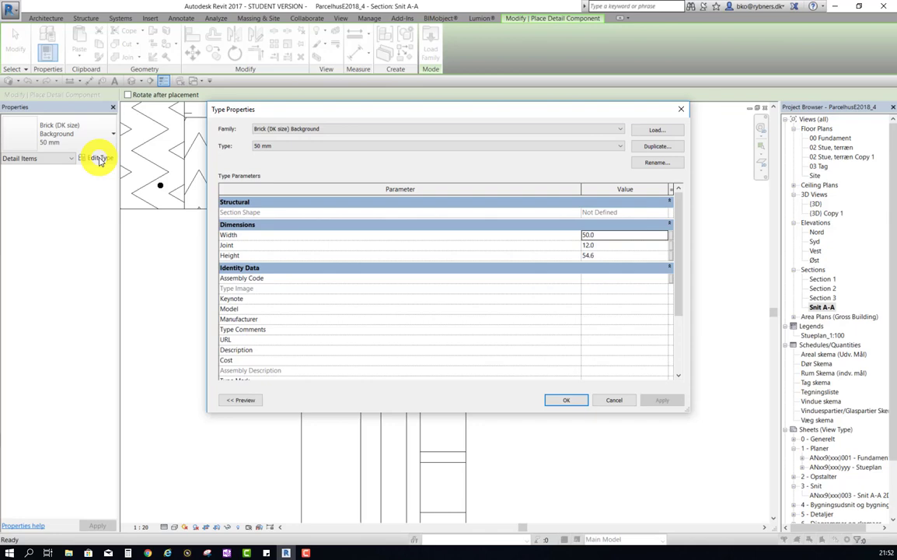
# Duplicate the brick type as '65 mm' with Width 65
pyautogui.click(655, 149)
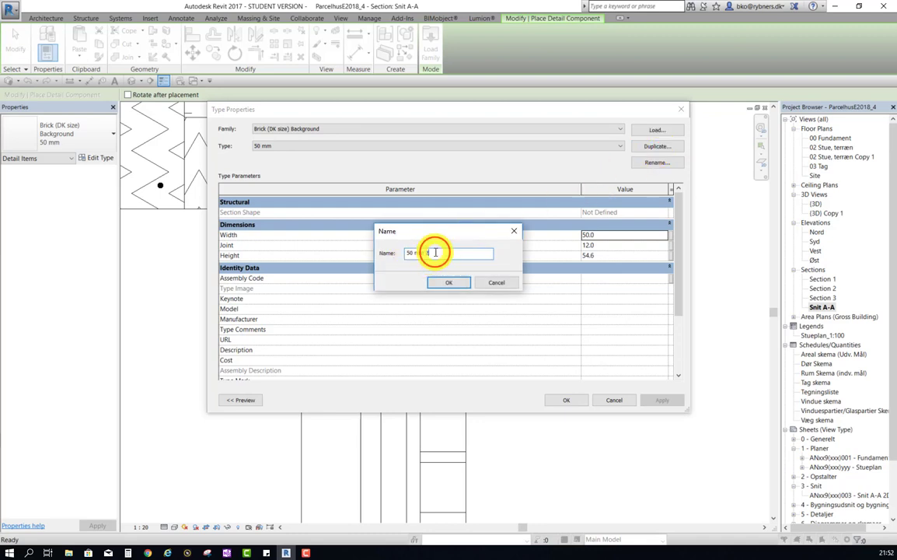
pyautogui.click(452, 253)
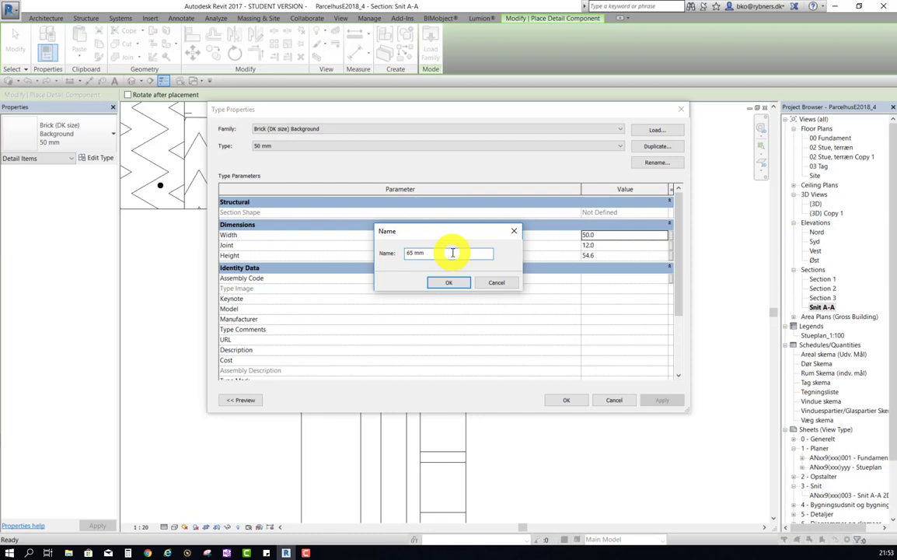
pyautogui.click(451, 281)
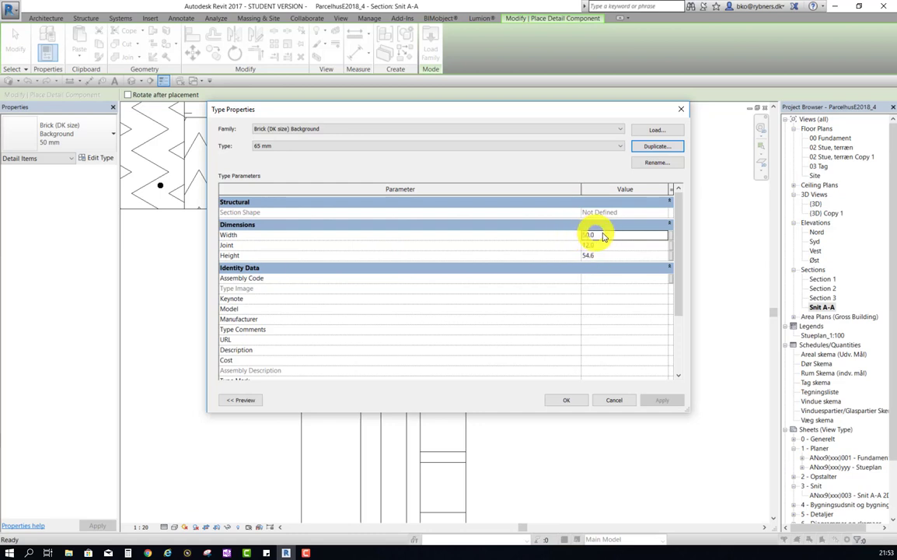
pyautogui.click(611, 235)
pyautogui.write('65')
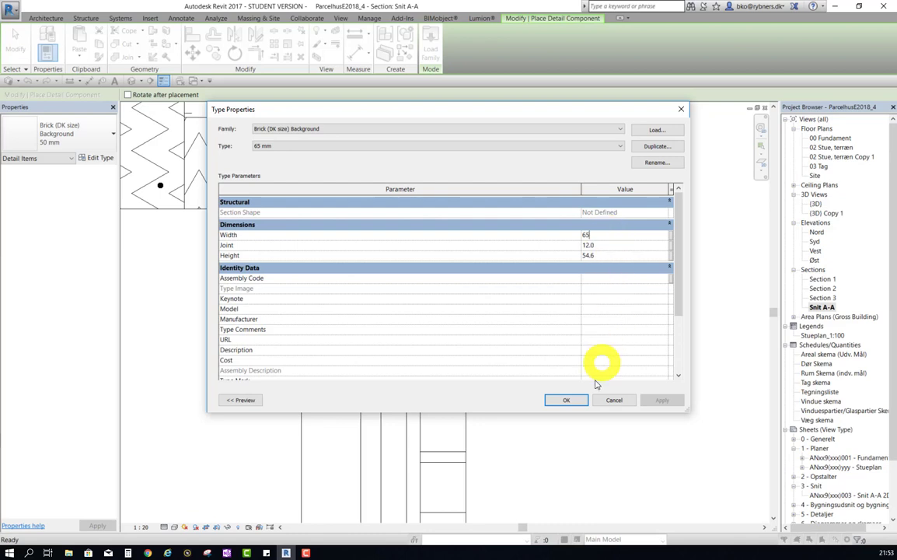
pyautogui.click(568, 401)
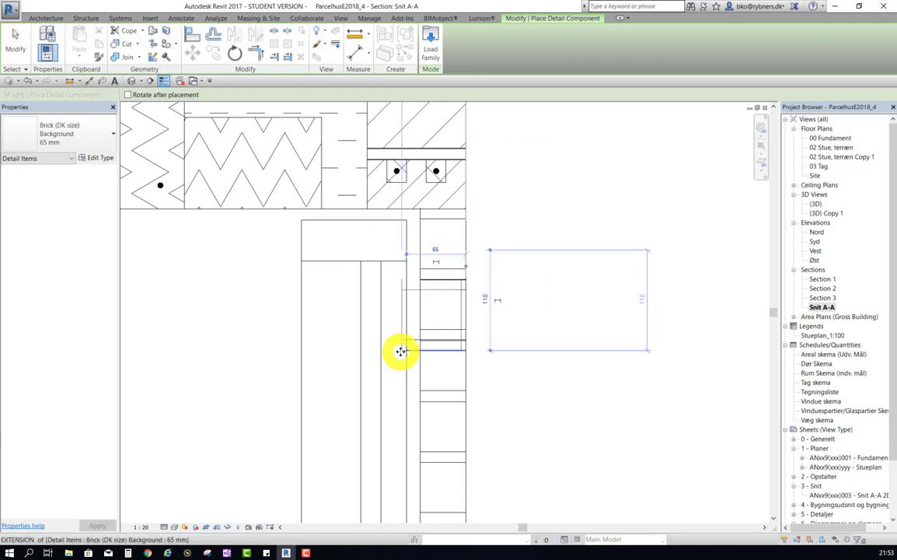
# Place a trial 65 mm brick beside the window, then delete it
pyautogui.click(404, 351)
pyautogui.press('Escape')
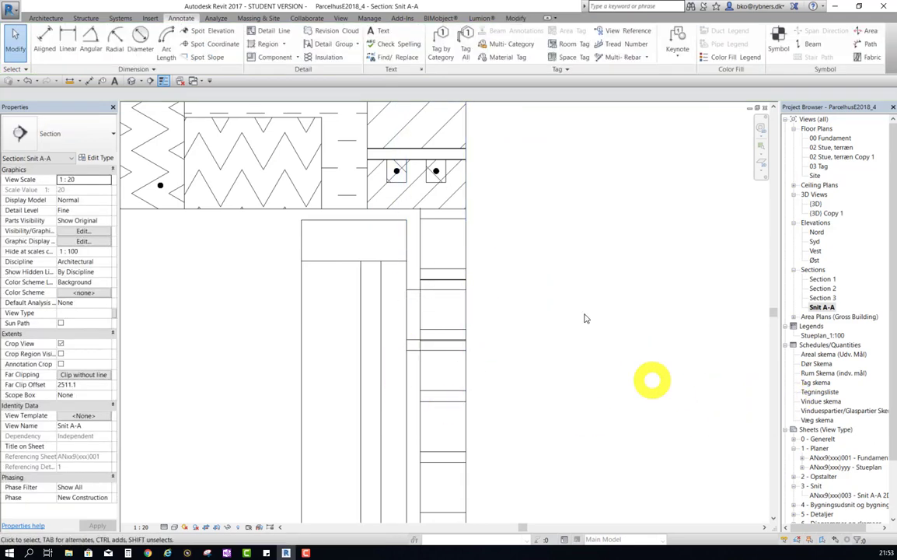
pyautogui.click(417, 291)
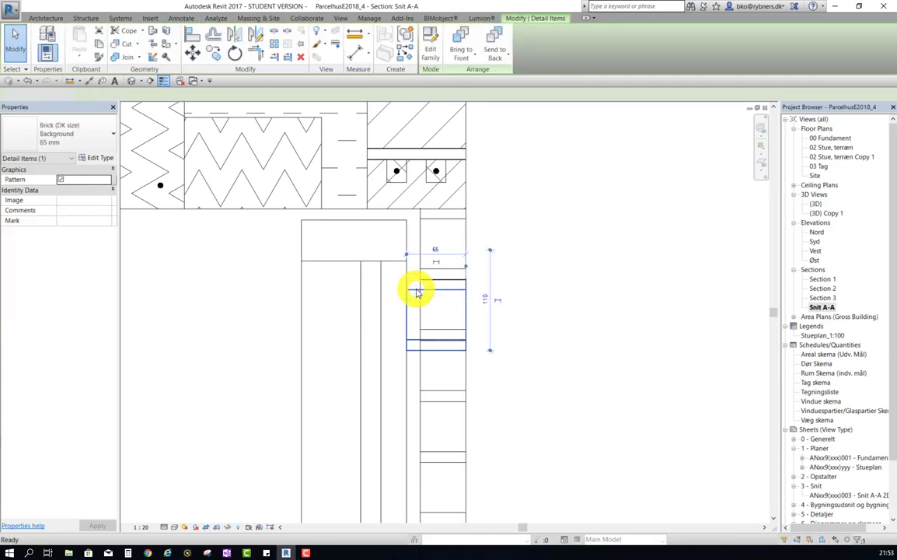
pyautogui.press('Delete')
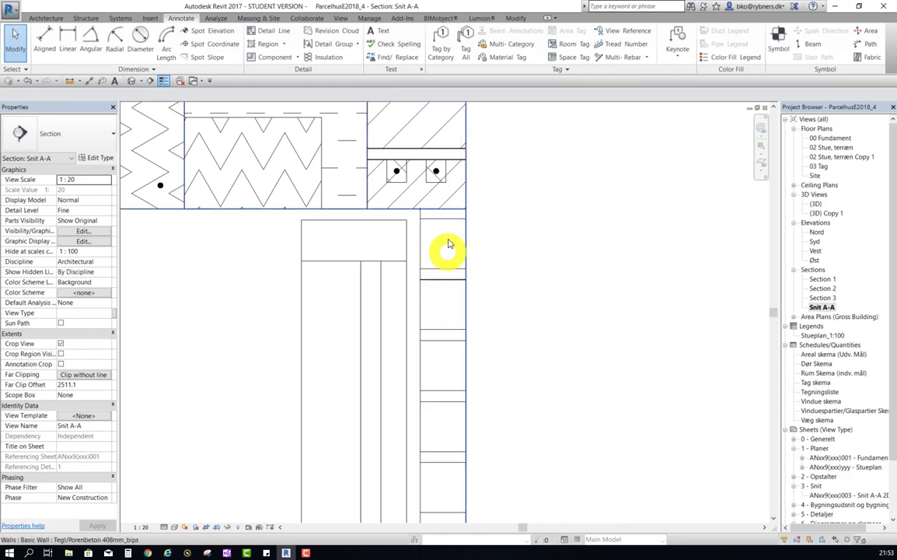
pyautogui.scroll(-2, 435, 284)
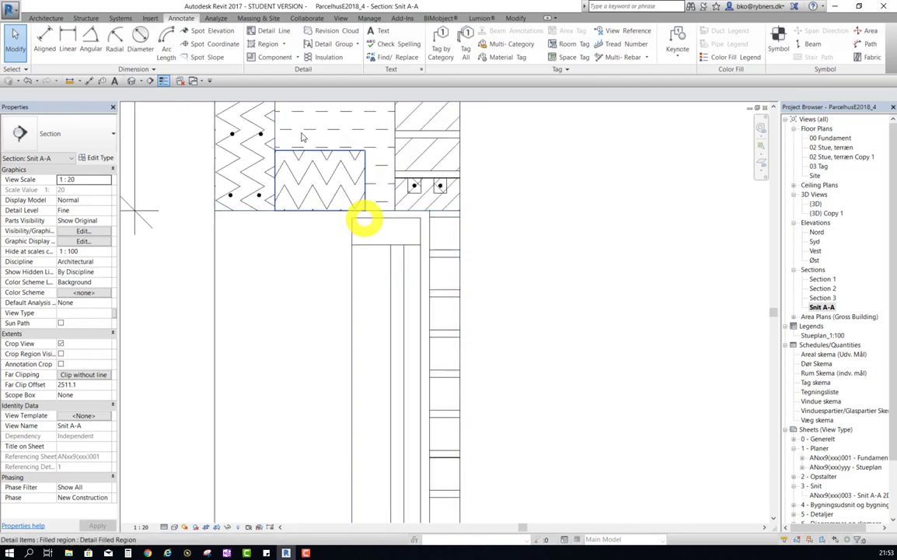
# Start a repeating detail using the 50 mm Brick_Background type and open its type settings
pyautogui.click(297, 59)
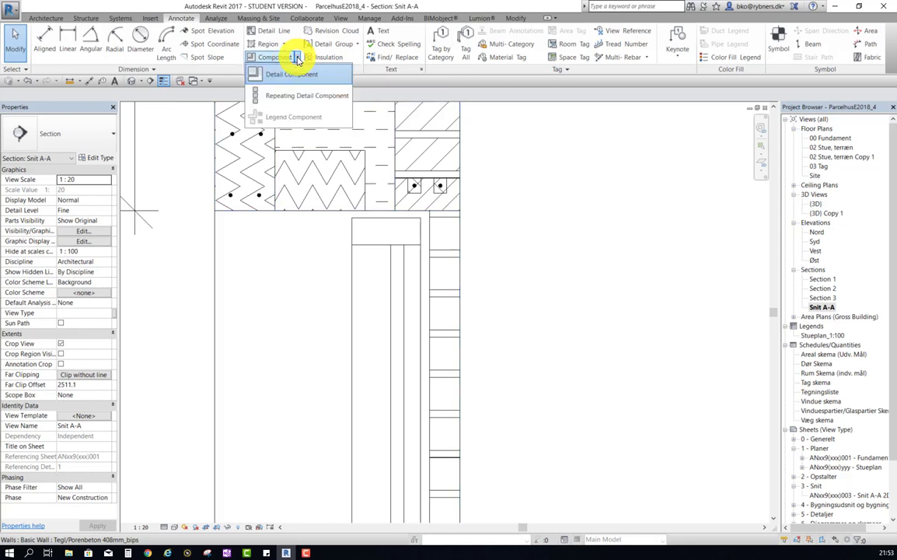
pyautogui.click(278, 96)
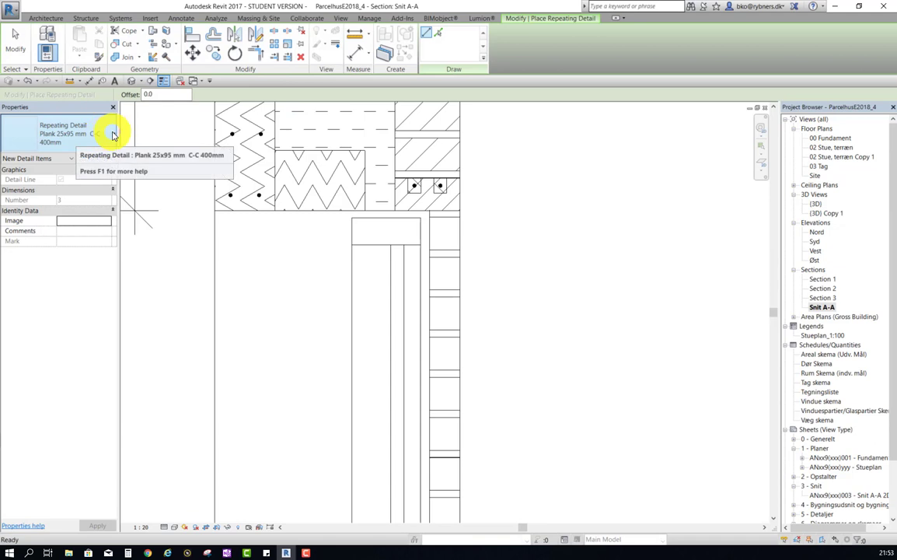
pyautogui.click(113, 133)
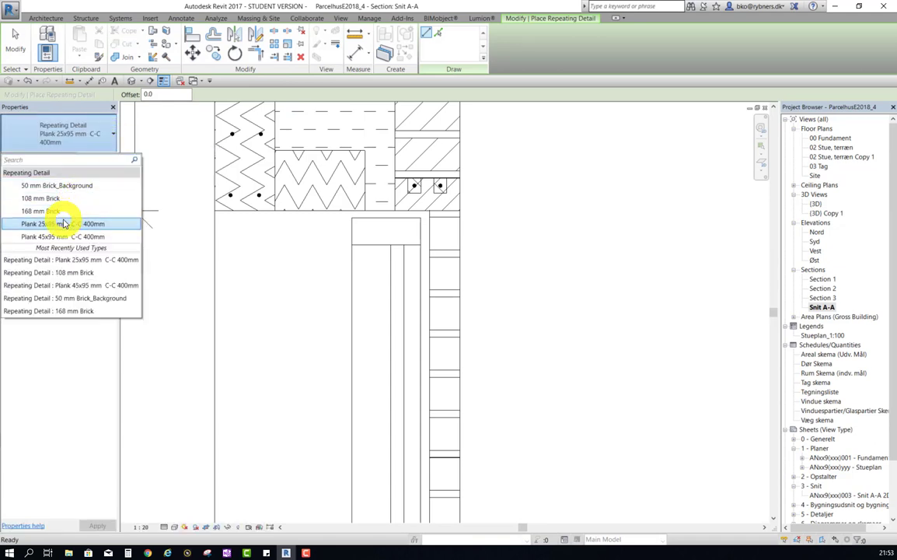
pyautogui.click(57, 186)
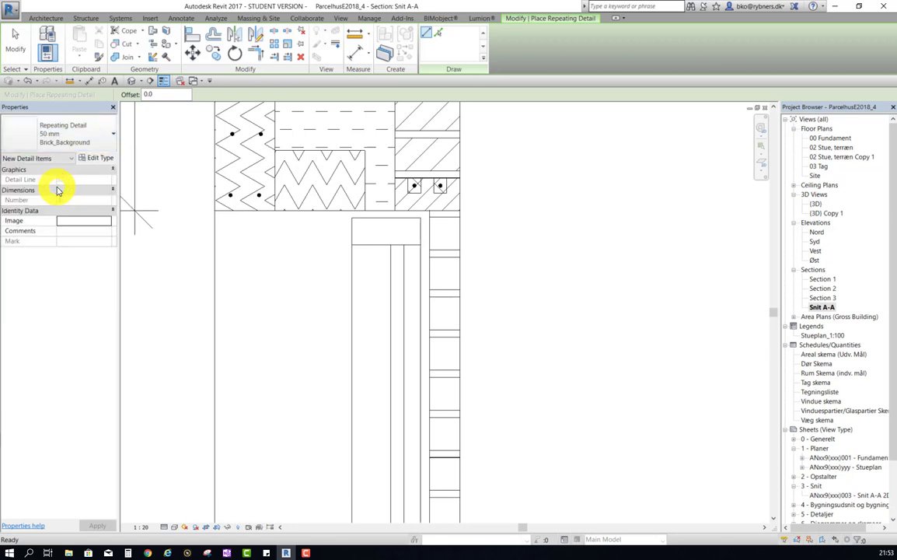
pyautogui.click(96, 158)
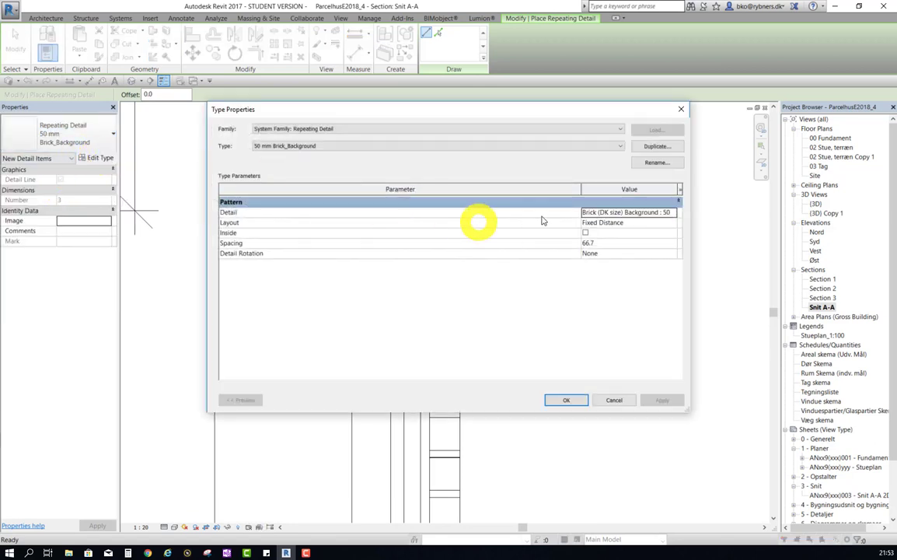
# Duplicate it as '65 mm Brick_Background' with Detail set to the 65 mm brick component
pyautogui.click(658, 146)
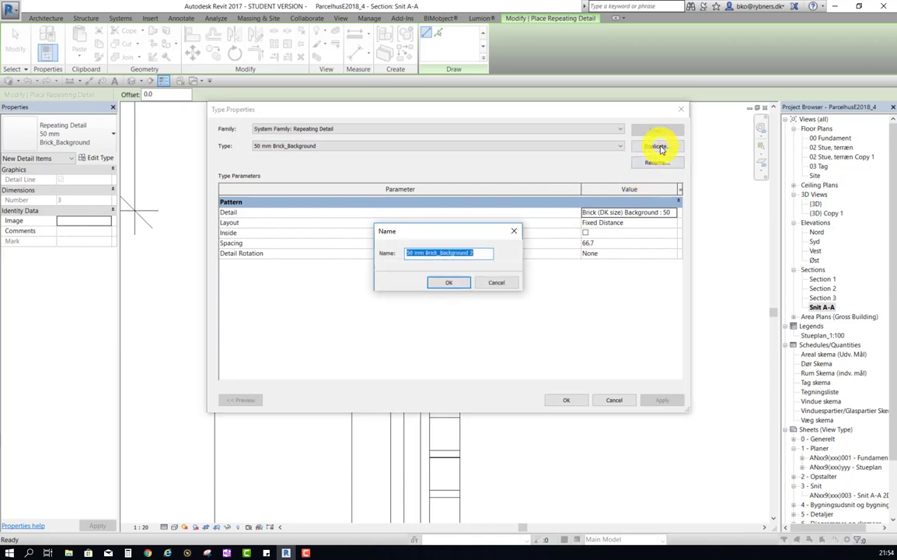
pyautogui.click(473, 252)
pyautogui.write('6')
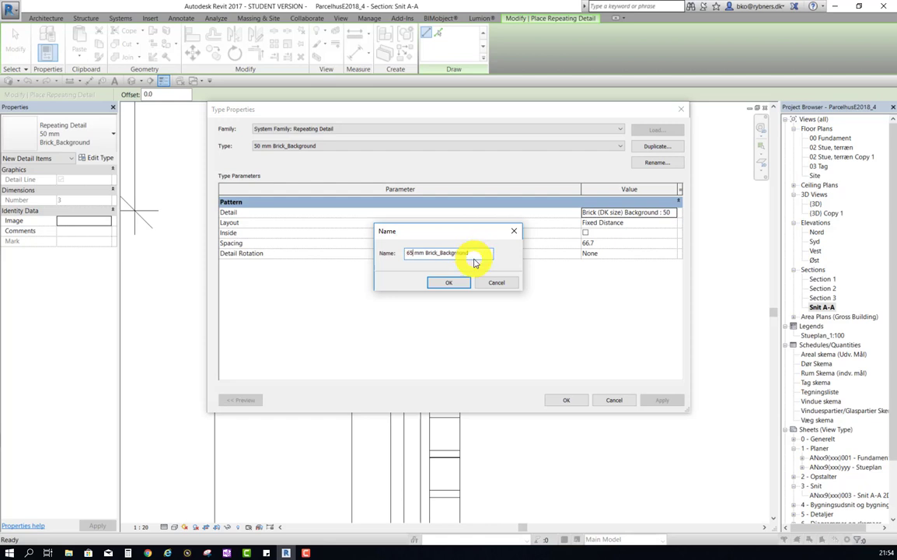
pyautogui.click(451, 283)
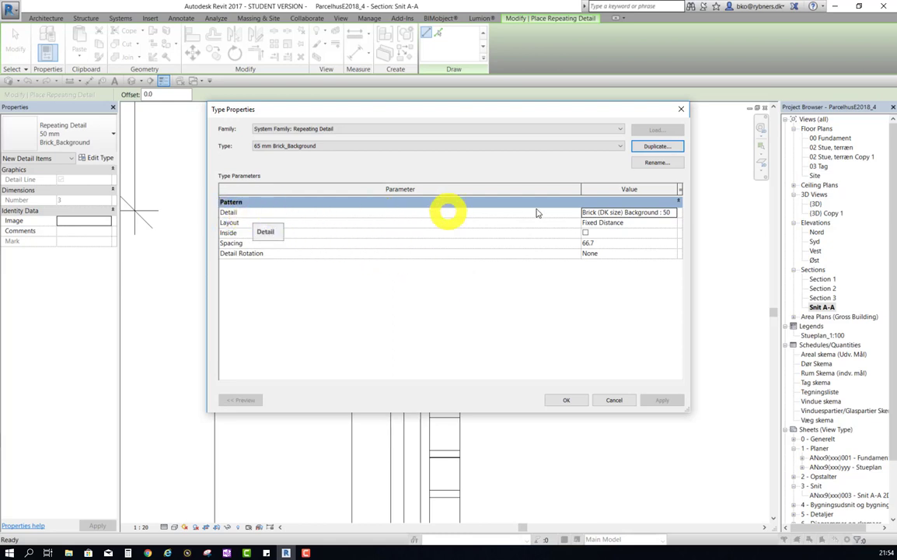
pyautogui.click(666, 213)
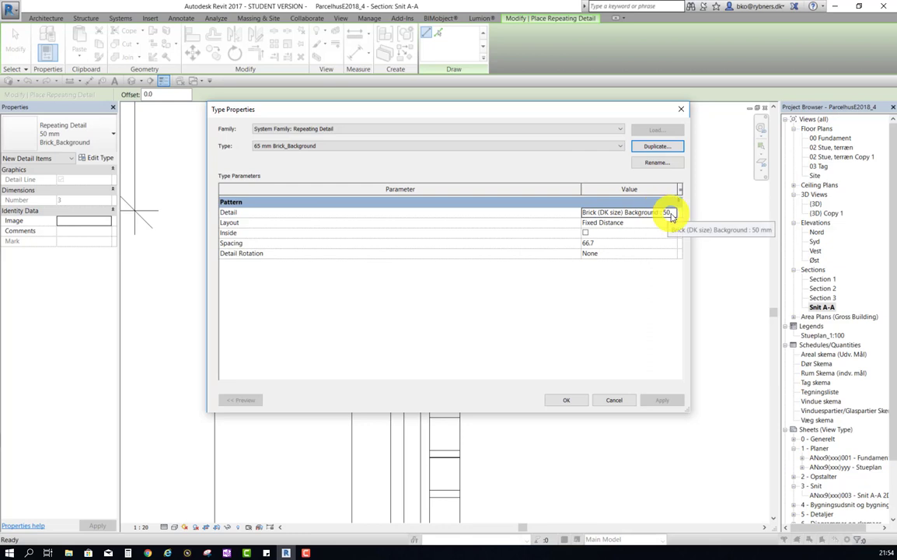
pyautogui.click(673, 214)
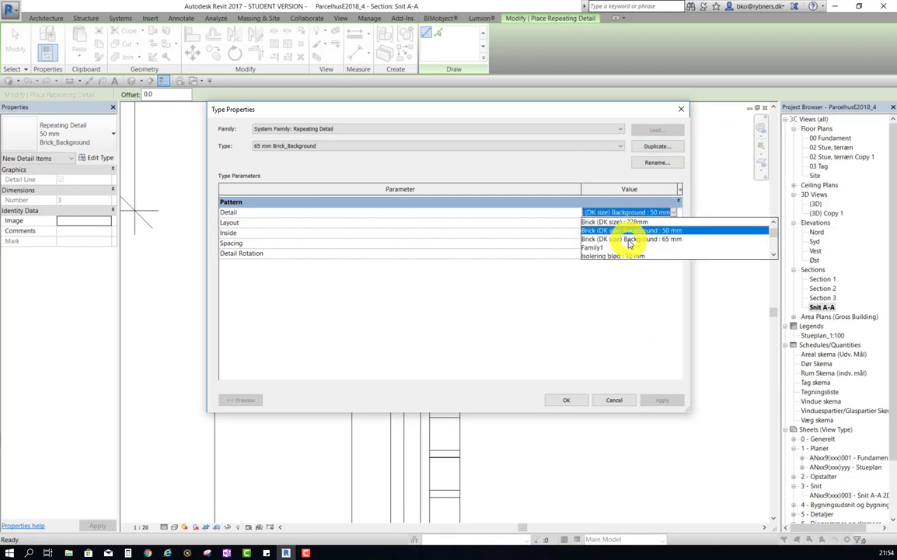
pyautogui.click(665, 241)
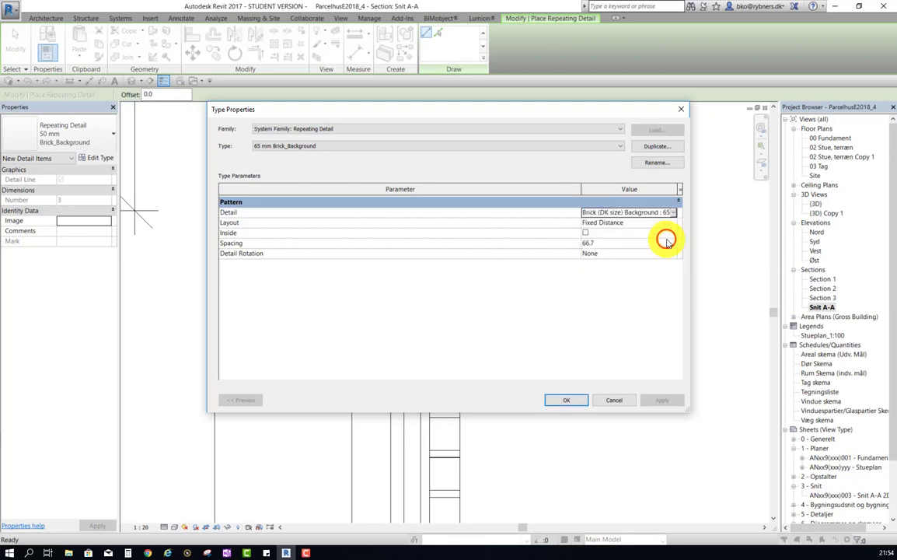
pyautogui.click(582, 400)
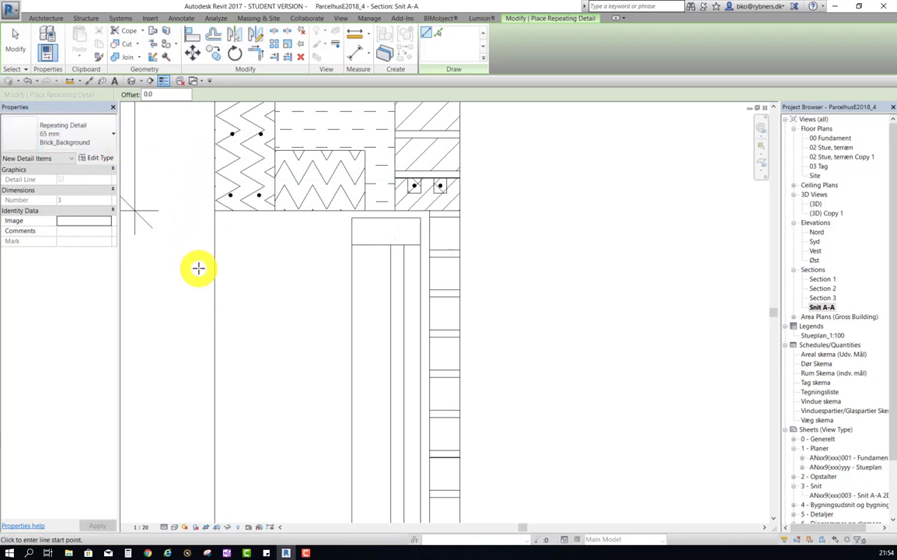
# Delete the old 50 mm Brick_Background repeating detail along the window facade
pyautogui.scroll(-2, 286, 200)
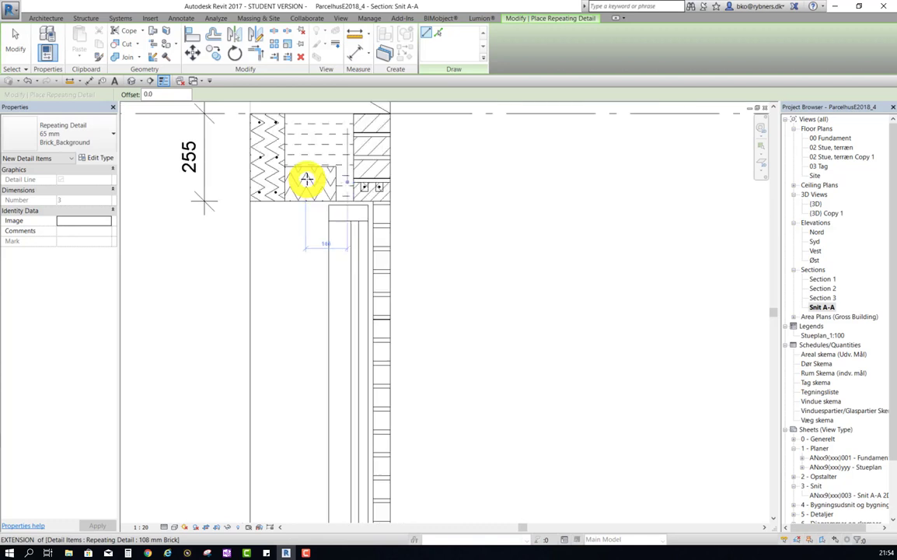
pyautogui.scroll(-1, 309, 182)
pyautogui.scroll(-1, 431, 271)
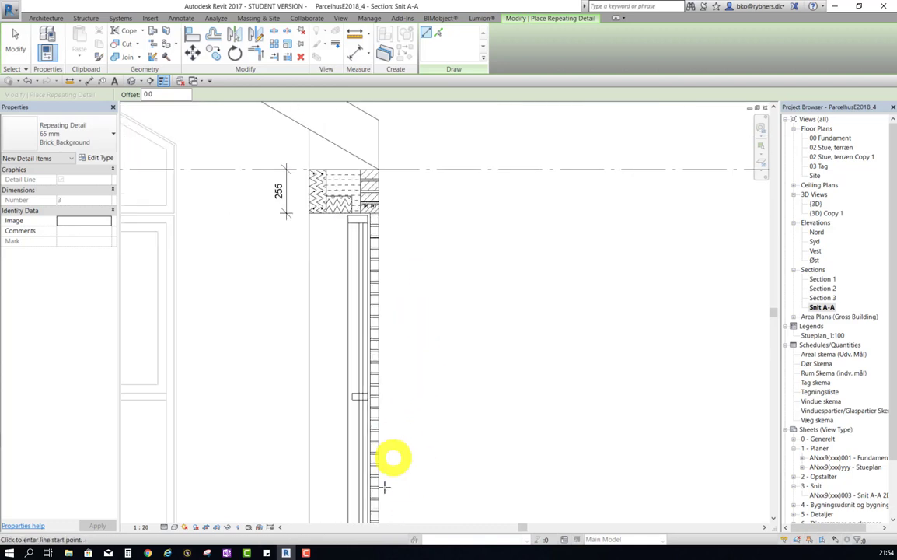
pyautogui.scroll(-1, 395, 268)
pyautogui.scroll(-1, 392, 327)
pyautogui.scroll(3, 385, 470)
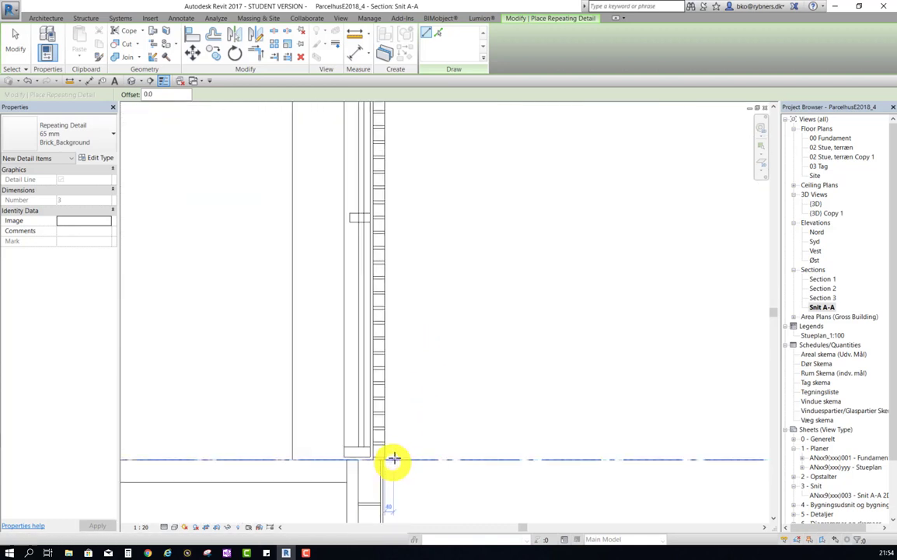
pyautogui.press('Escape')
pyautogui.press('Escape')
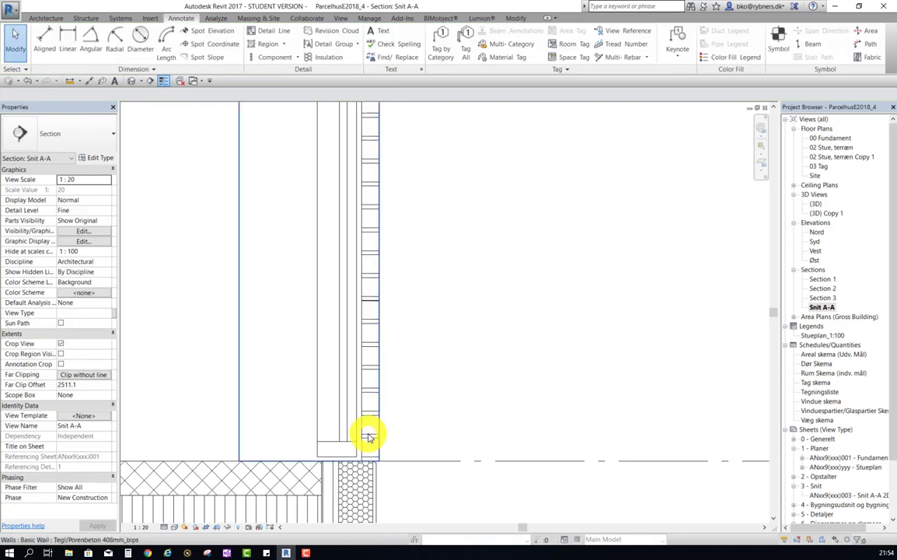
pyautogui.click(365, 436)
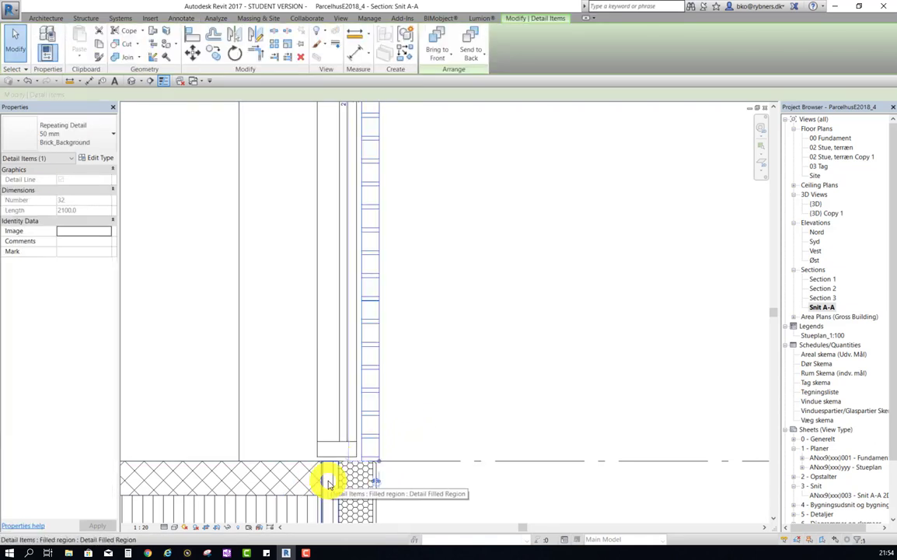
pyautogui.press('Escape')
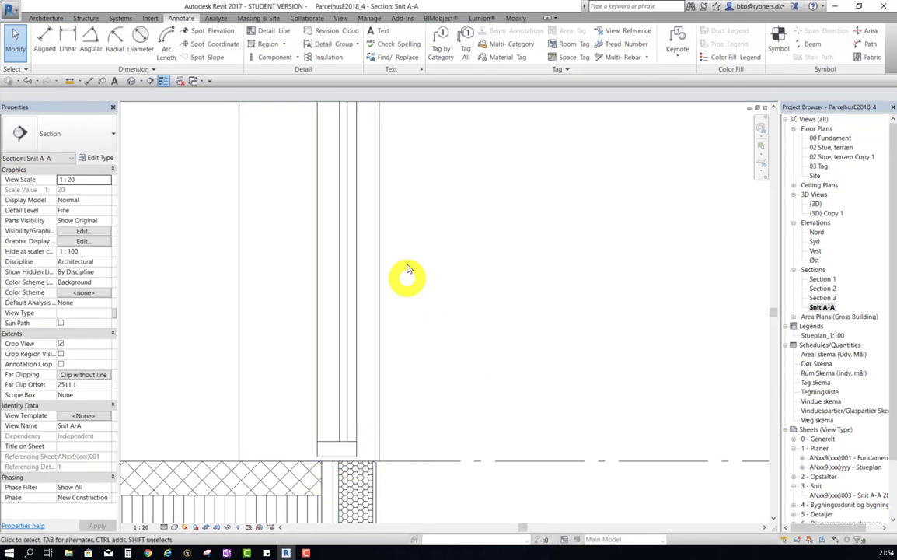
# Start a 65 mm brick repeating detail at the wall base, flipped to the facade side
pyautogui.click(296, 58)
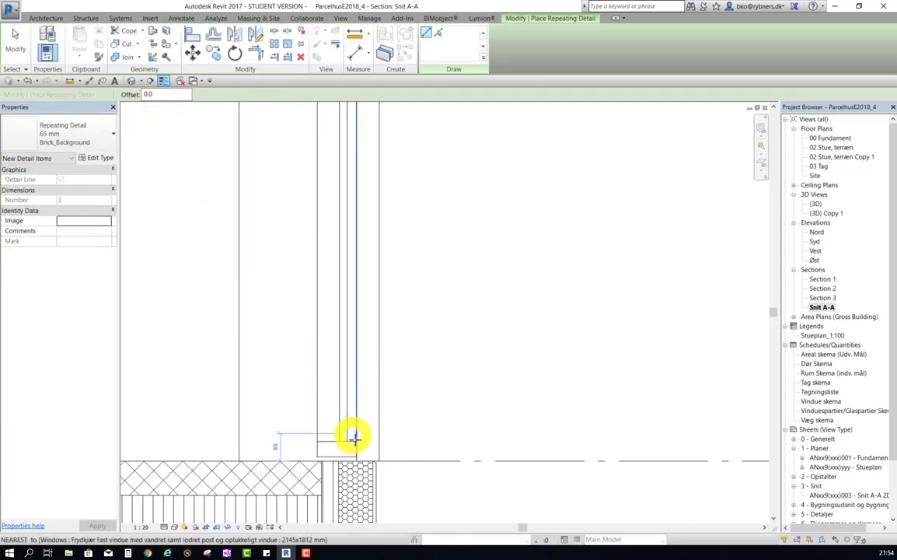
pyautogui.scroll(2, 372, 453)
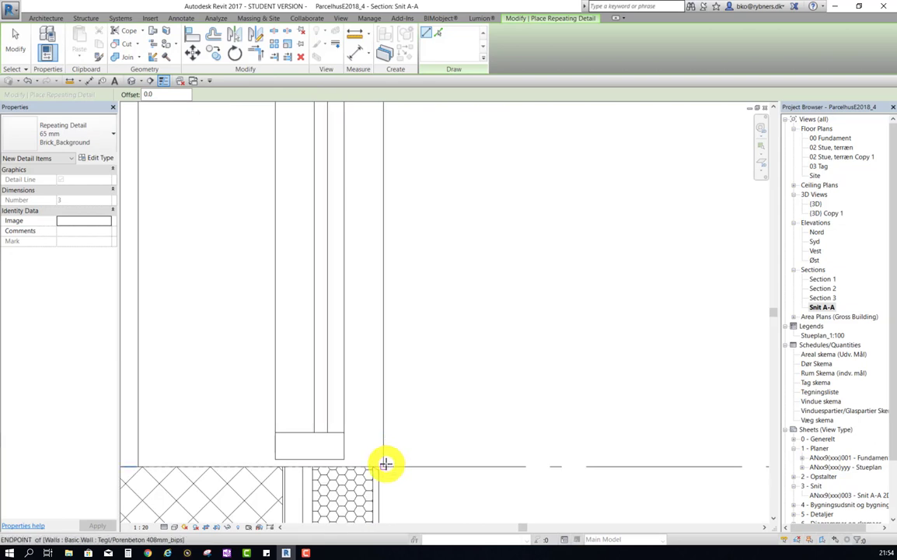
pyautogui.click(384, 465)
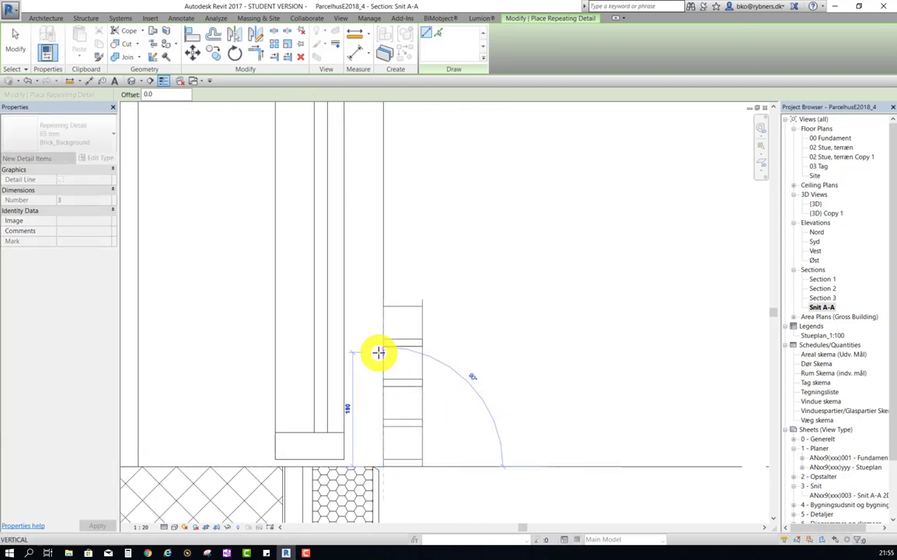
pyautogui.press('space')
# Extend the brick repeating detail up to the window head and finish placing it
pyautogui.scroll(-3, 372, 408)
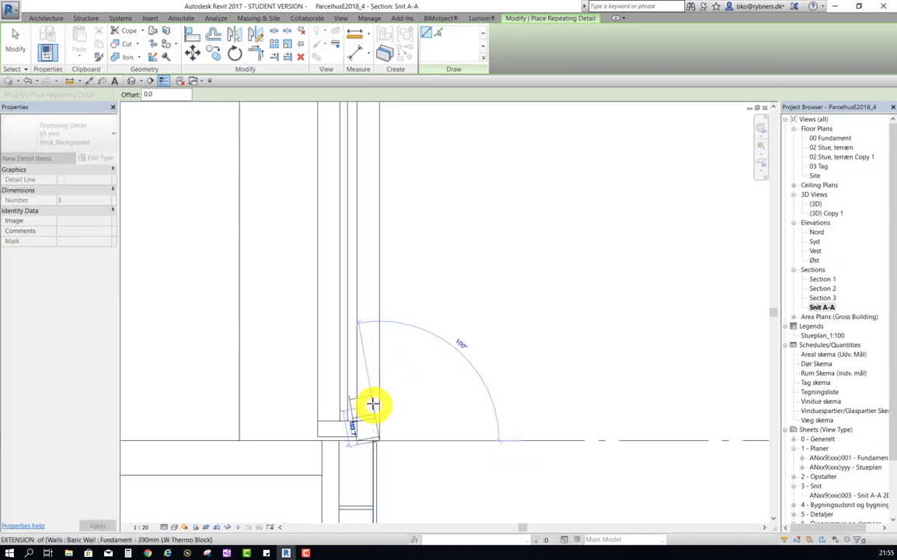
pyautogui.scroll(-1, 373, 404)
pyautogui.scroll(-1, 366, 398)
pyautogui.scroll(-1, 366, 392)
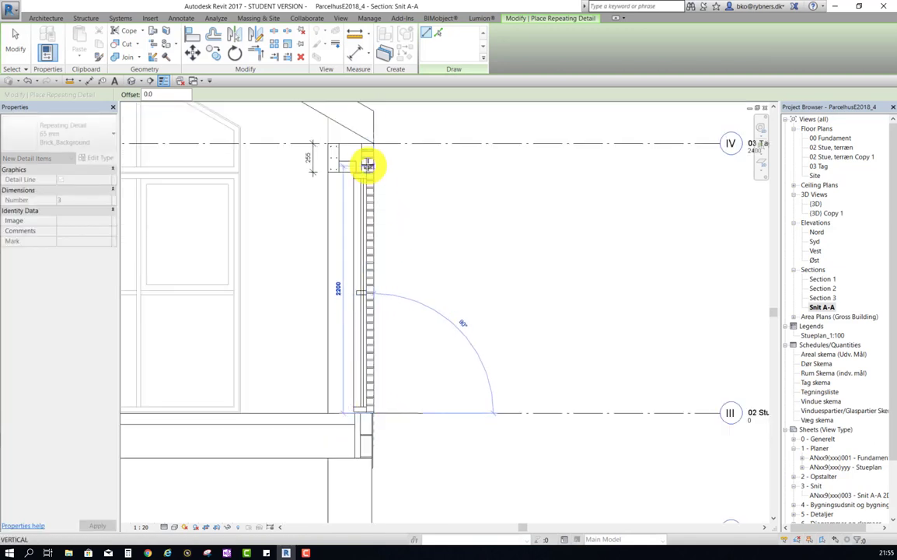
pyautogui.scroll(2, 366, 164)
pyautogui.scroll(2, 370, 175)
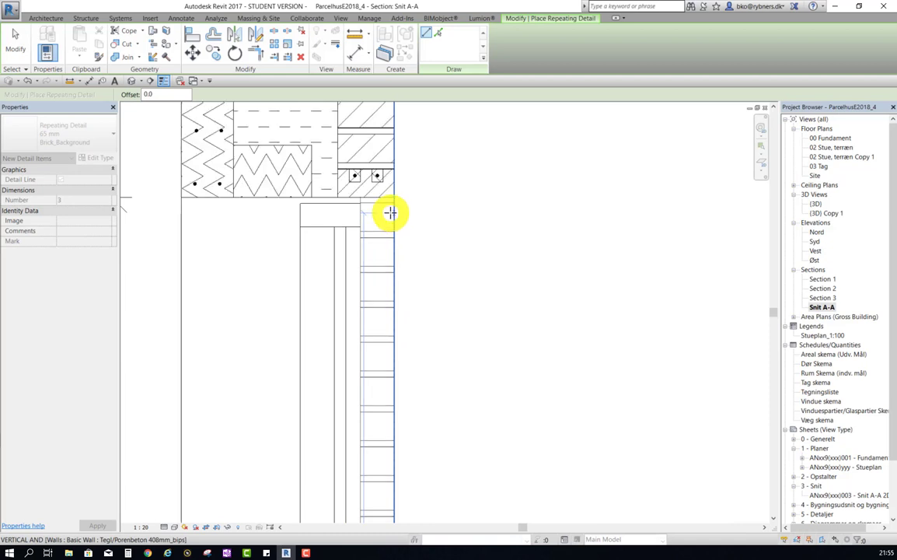
pyautogui.click(390, 210)
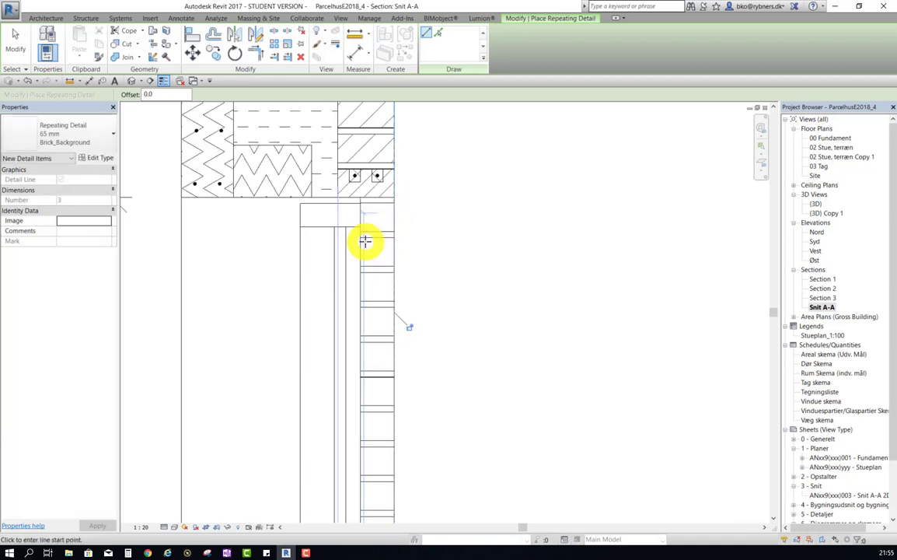
pyautogui.scroll(-2, 362, 198)
pyautogui.scroll(-1, 389, 208)
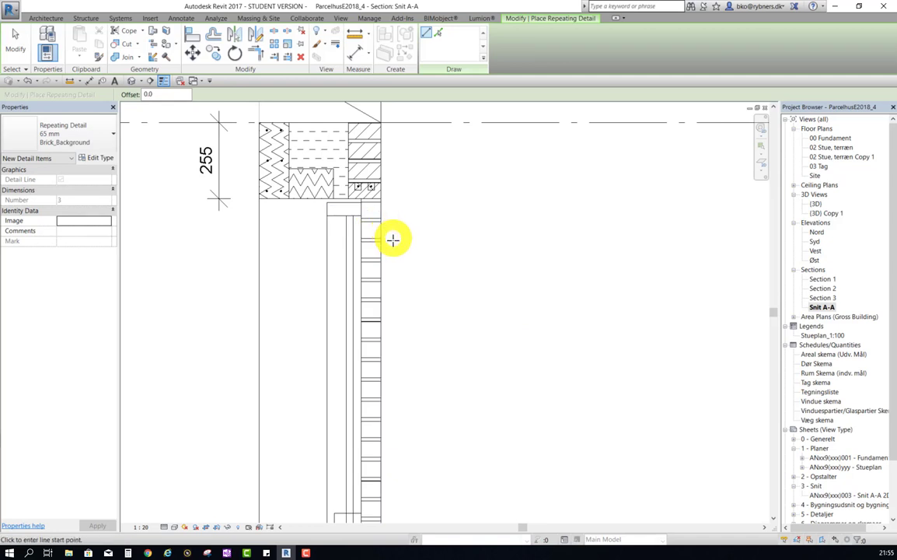
pyautogui.press('Escape')
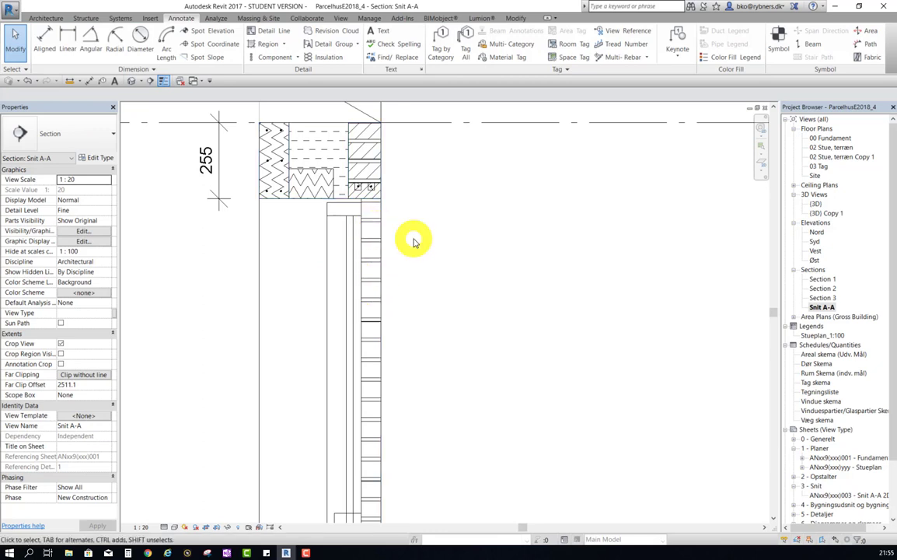
pyautogui.press('t')
pyautogui.press('l')
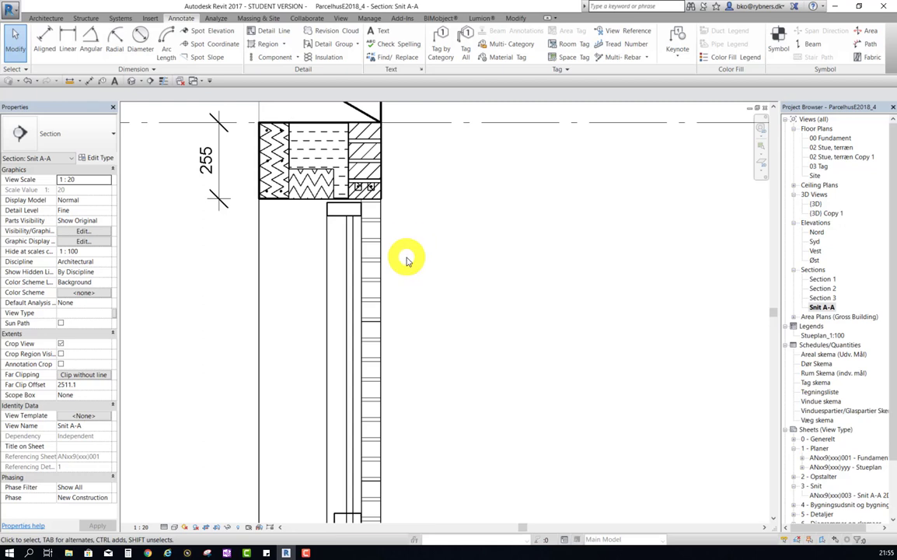
pyautogui.scroll(-1, 405, 227)
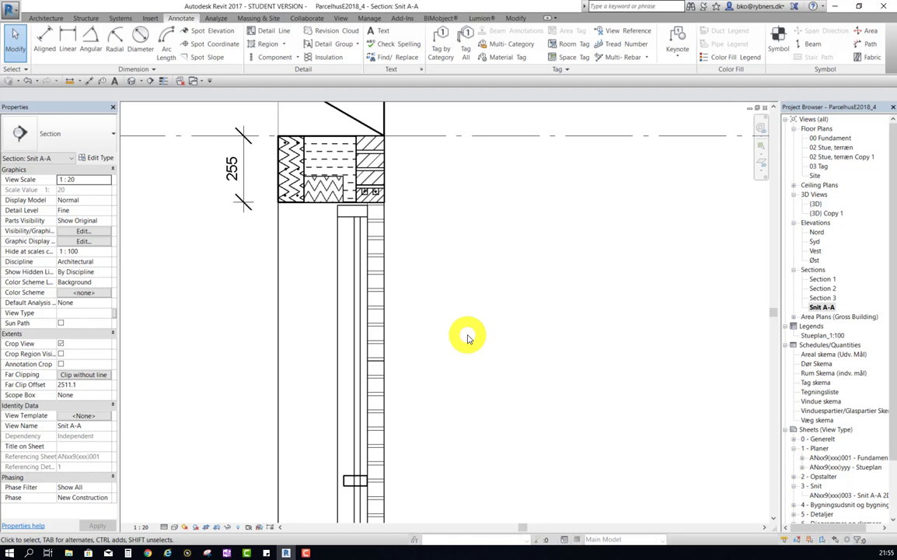
pyautogui.press('t')
pyautogui.press('l')
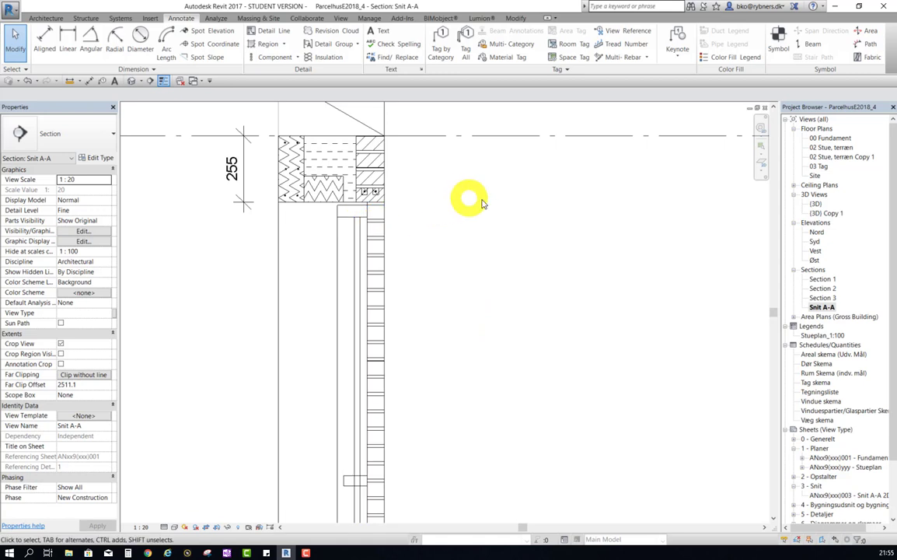
pyautogui.scroll(-1, 481, 204)
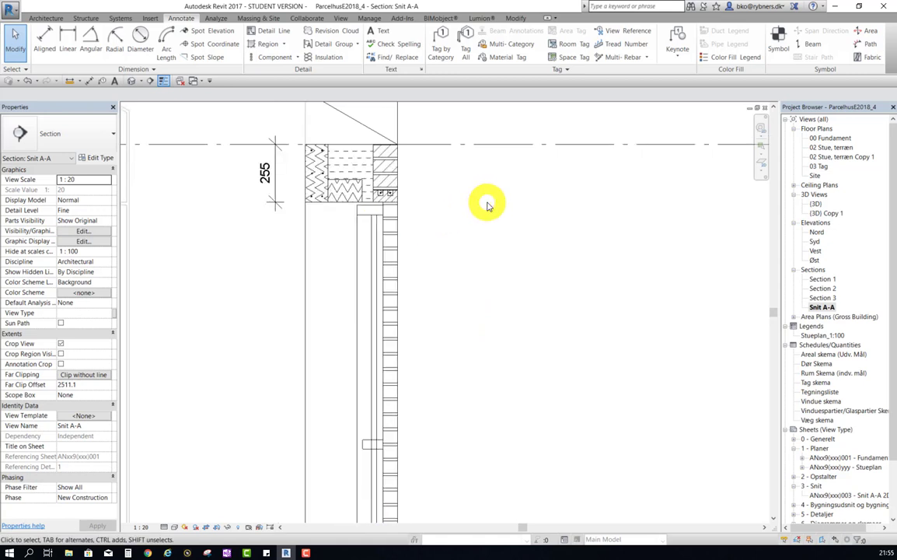